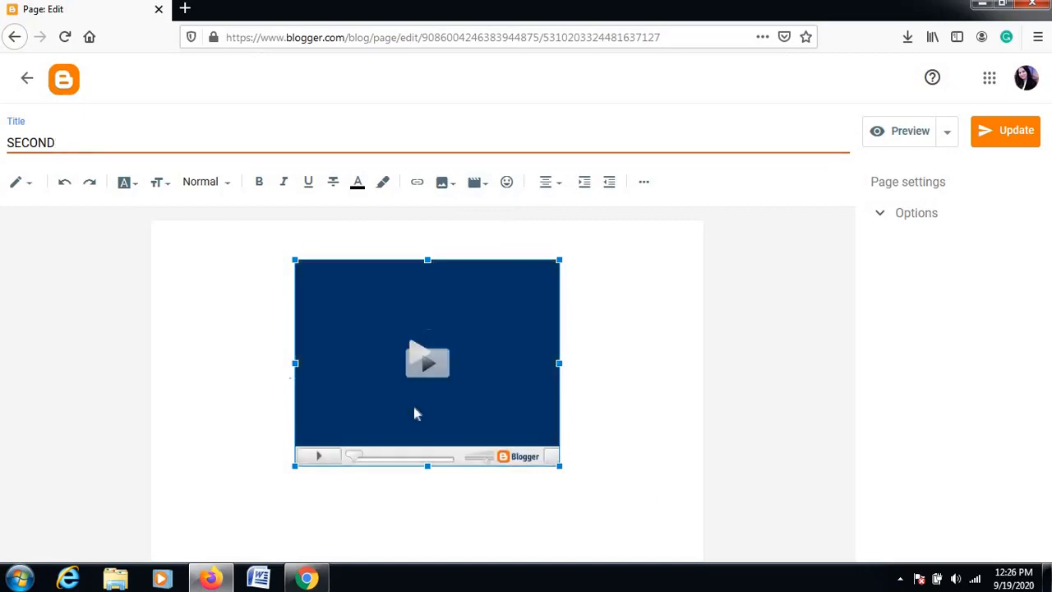
Preview the SECOND page with its embedded video, then close the preview.
click(277, 450)
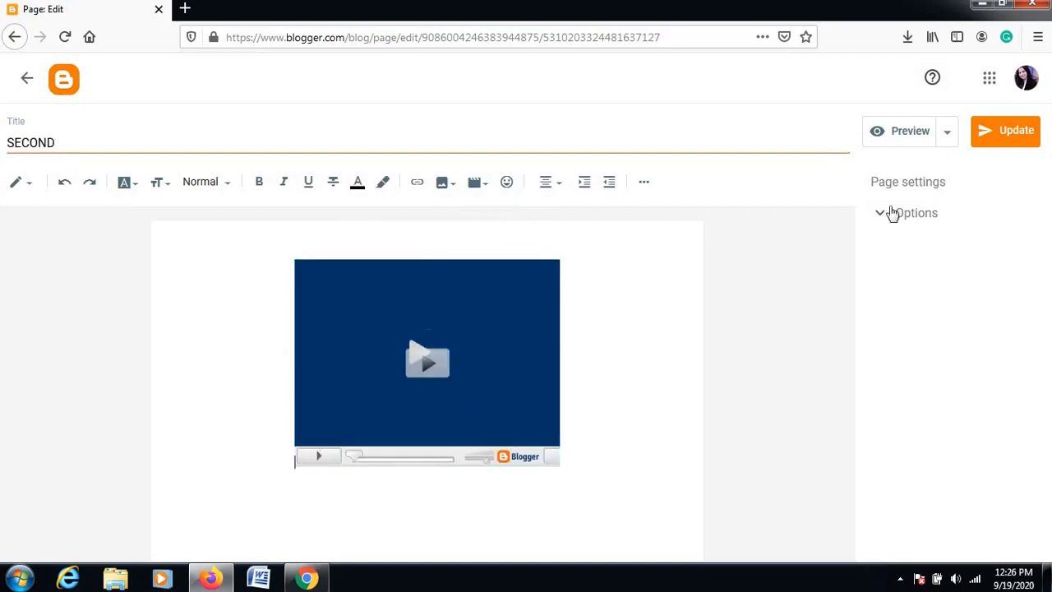
click(900, 144)
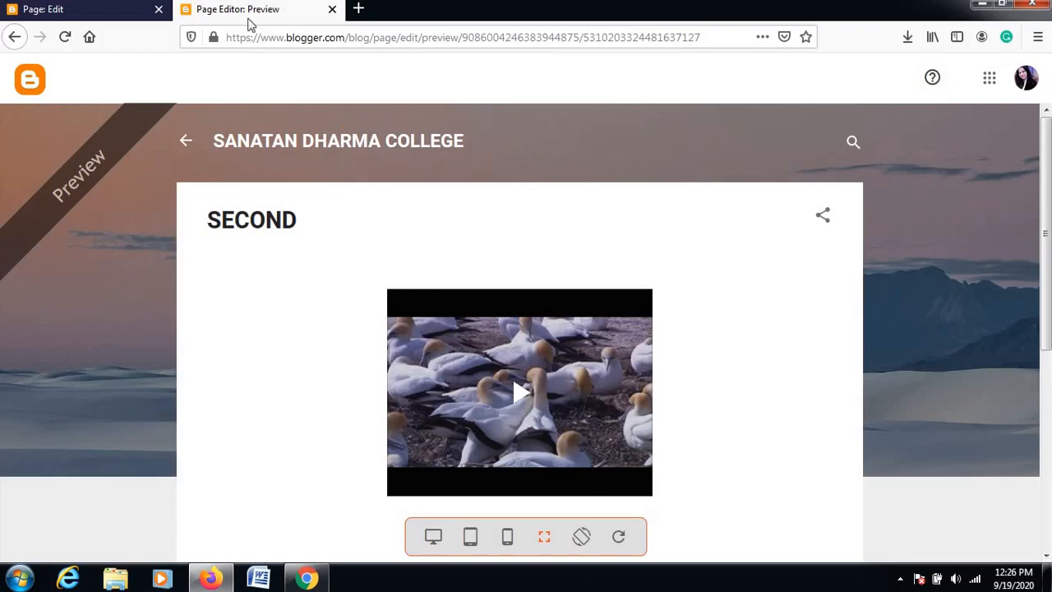
click(332, 9)
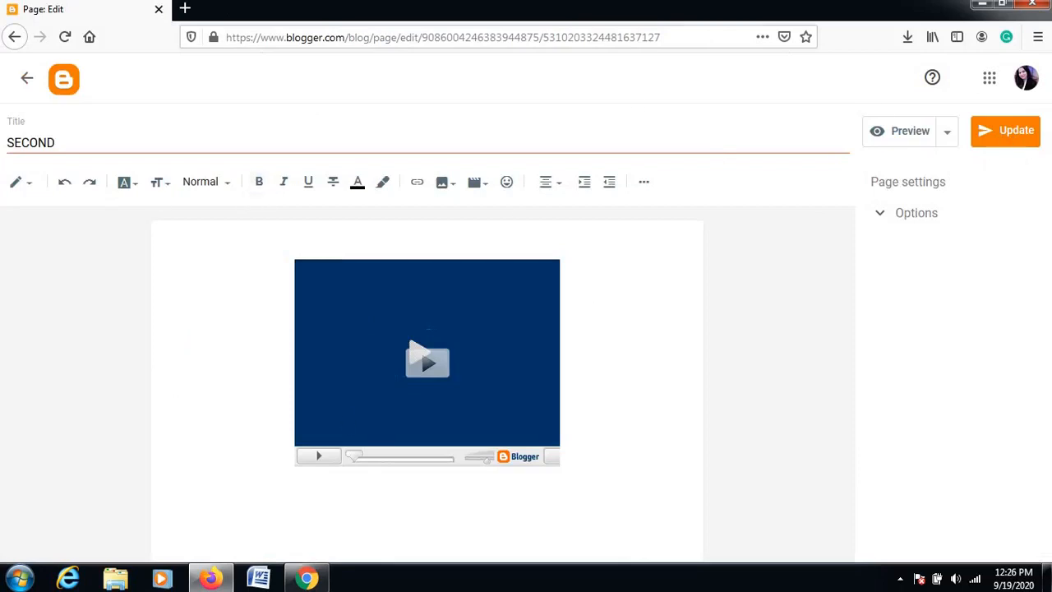
View the published SECOND page from the page list, play its video, and close the page.
click(23, 82)
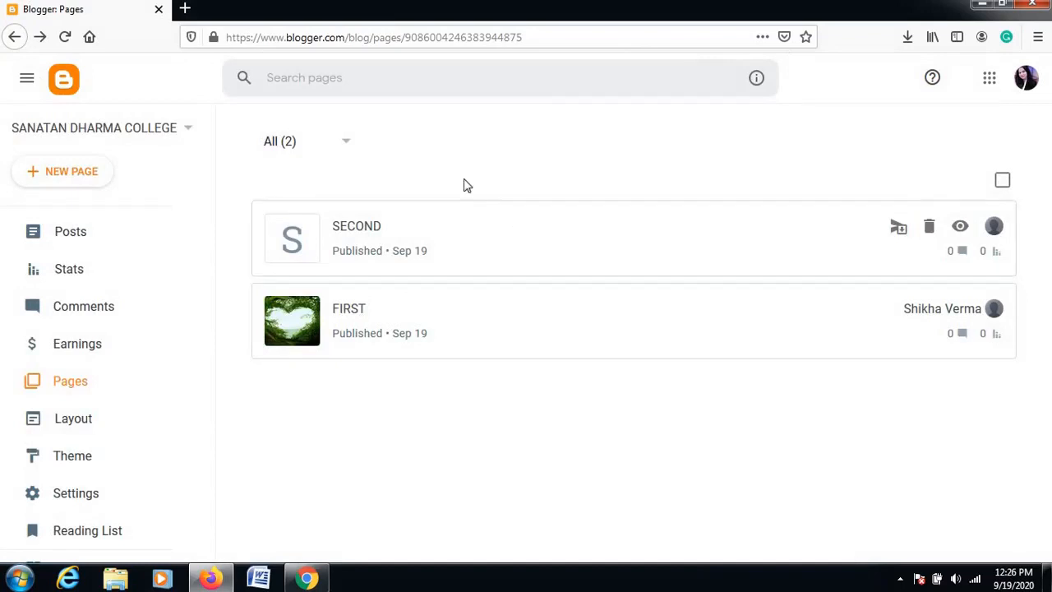
click(959, 230)
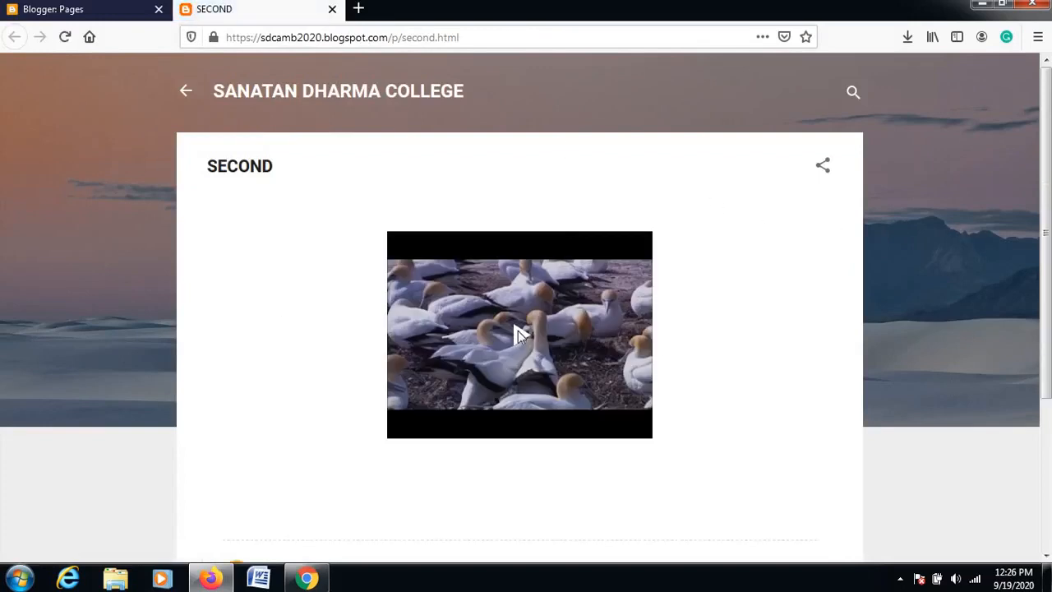
click(518, 330)
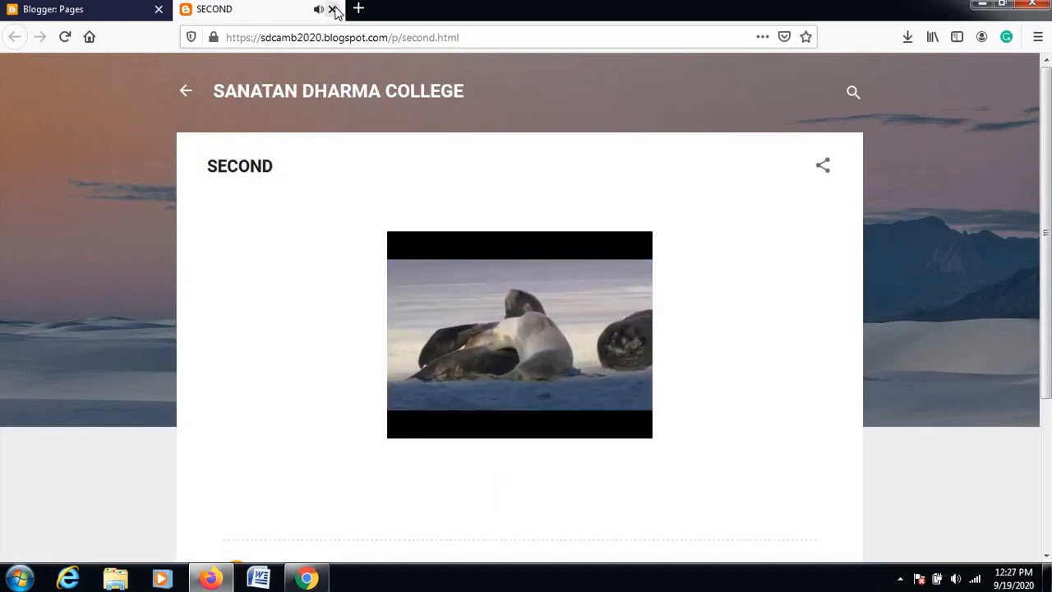
click(332, 9)
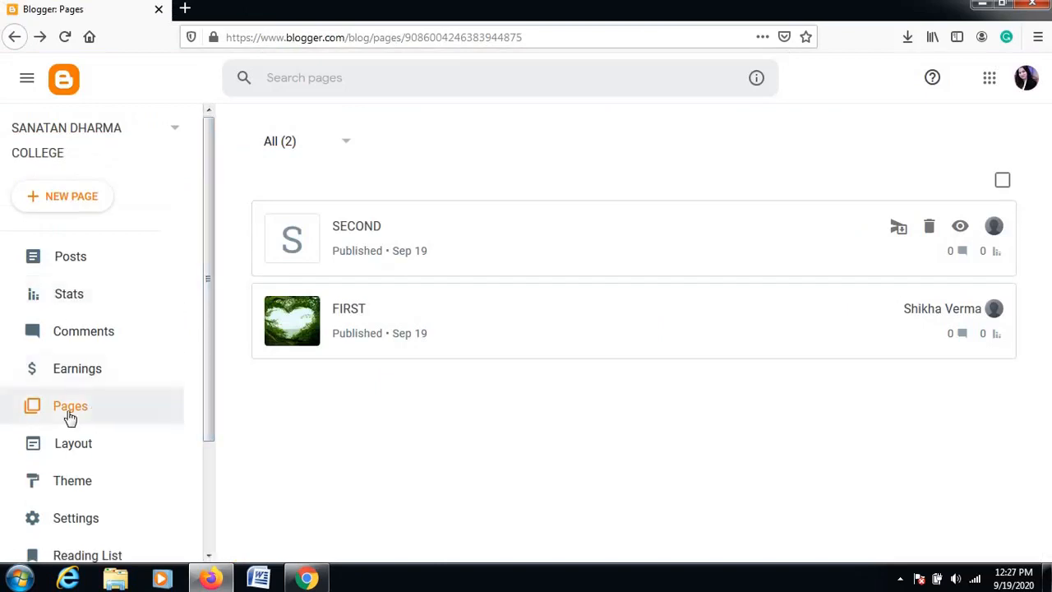
Open the settings of the page header gadget in the blog layout.
scroll(207, 451, down, 2)
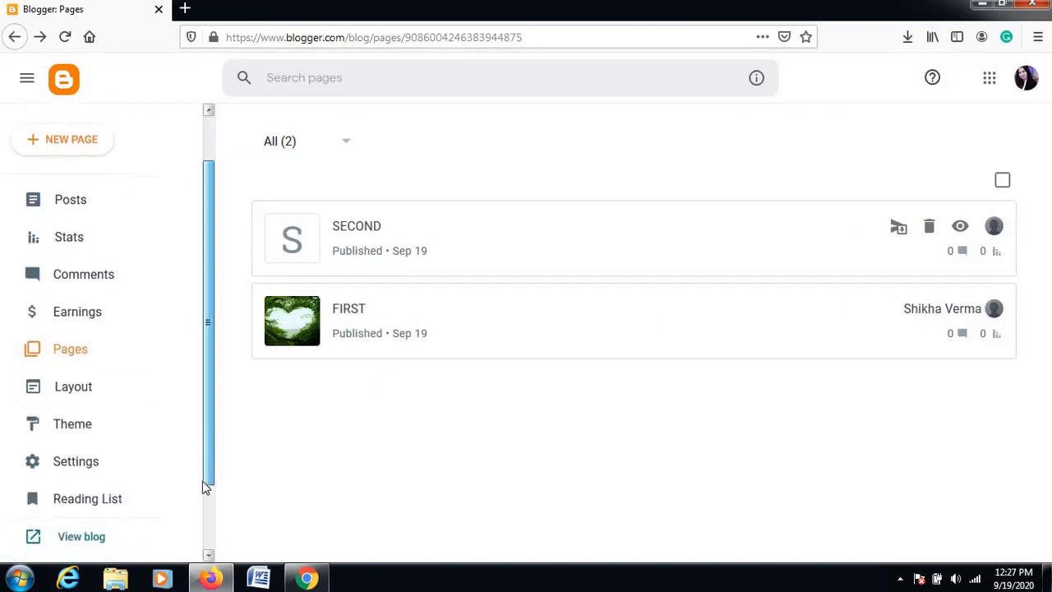
click(92, 388)
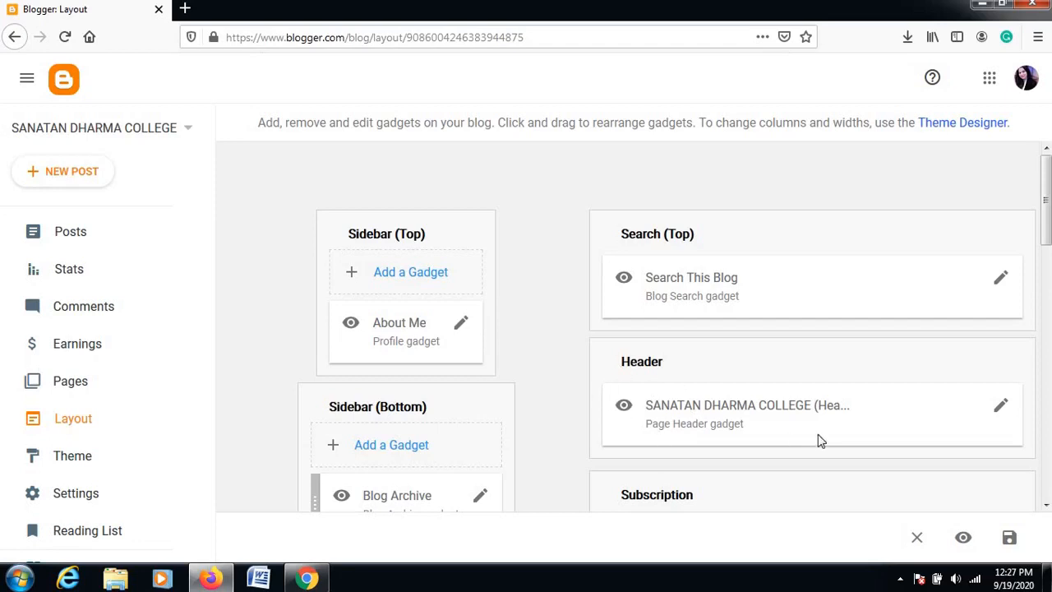
click(1001, 408)
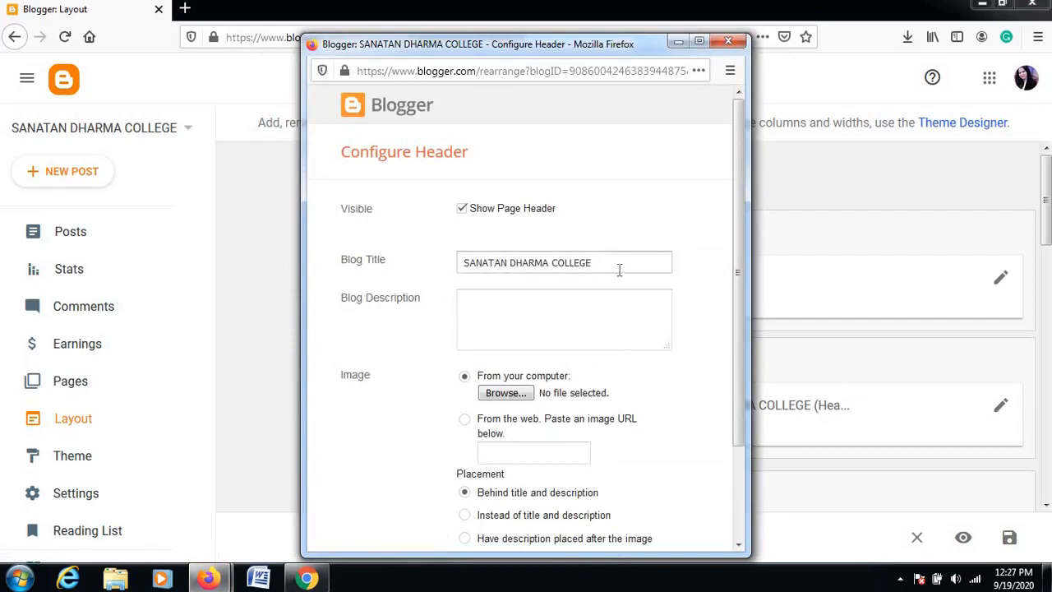
click(561, 306)
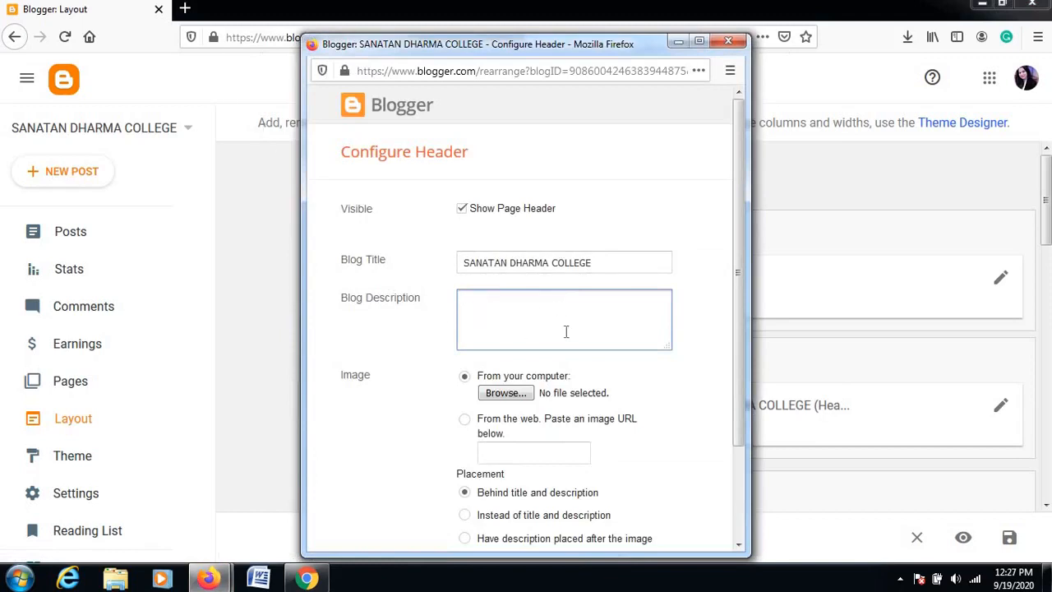
Upload the wooden-desk "Blog" picture from the G: drive's moodle folder as the header image behind title and description, and save.
click(485, 393)
click(498, 394)
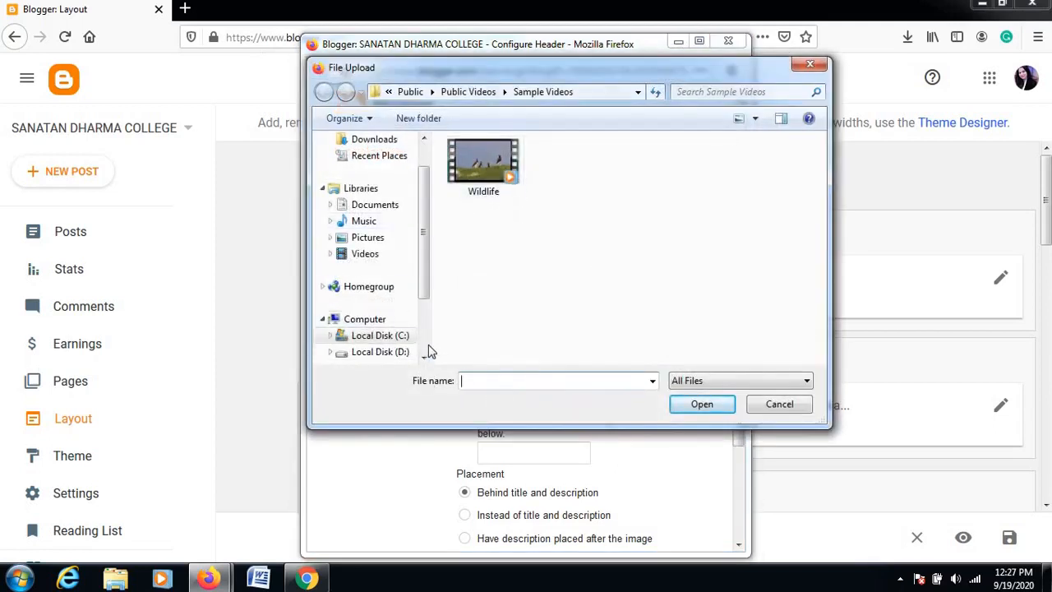
scroll(423, 352, down, 2)
click(406, 303)
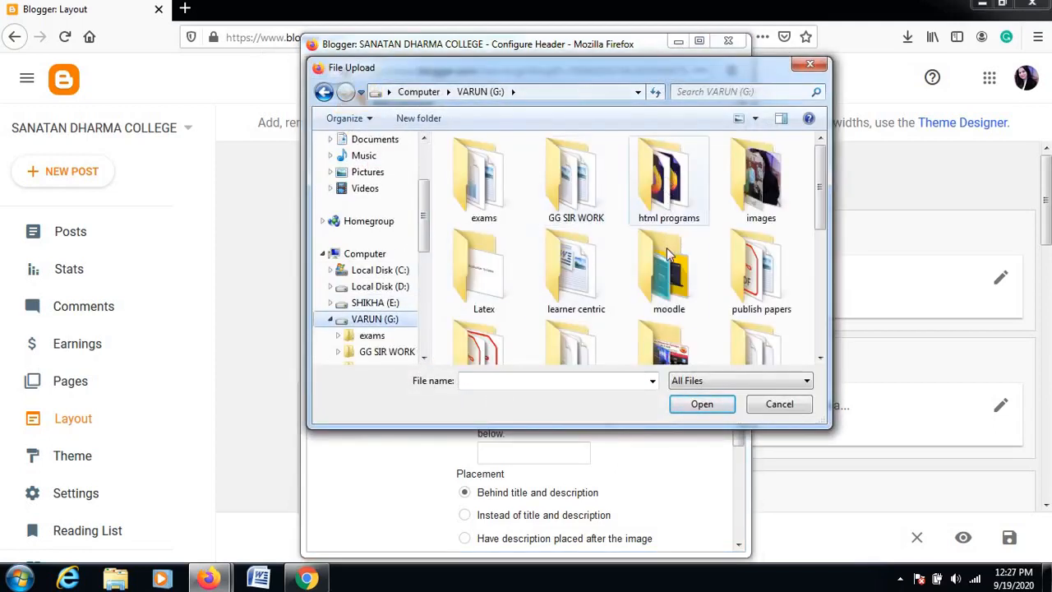
double_click(668, 267)
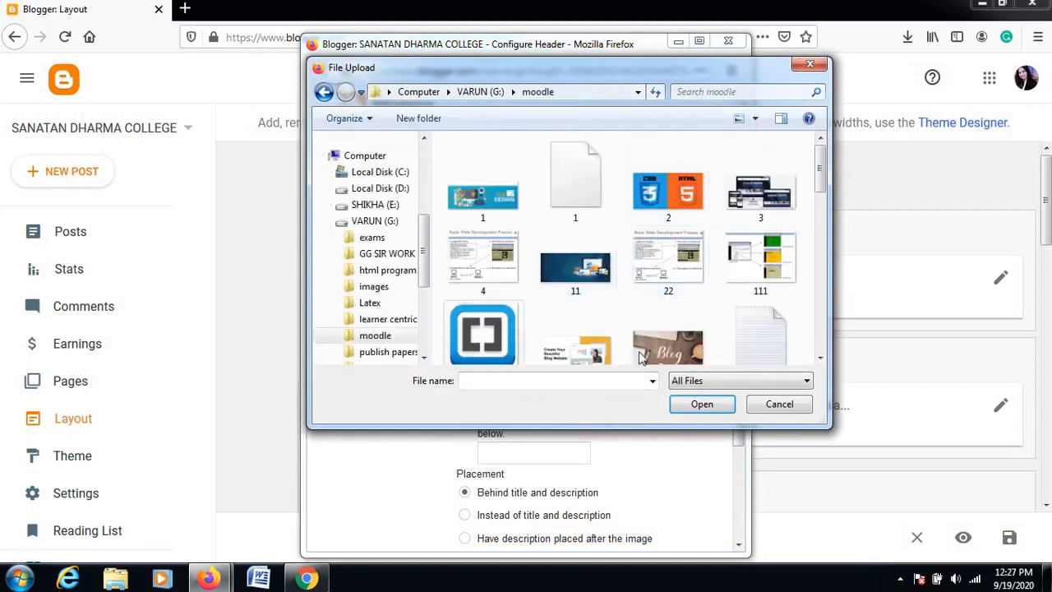
double_click(681, 352)
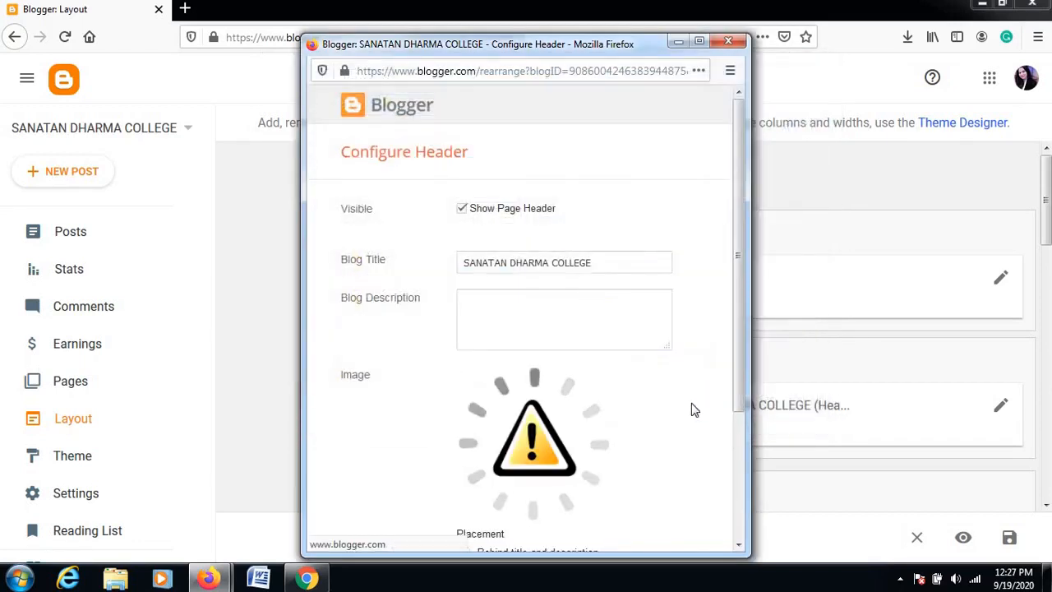
click(740, 518)
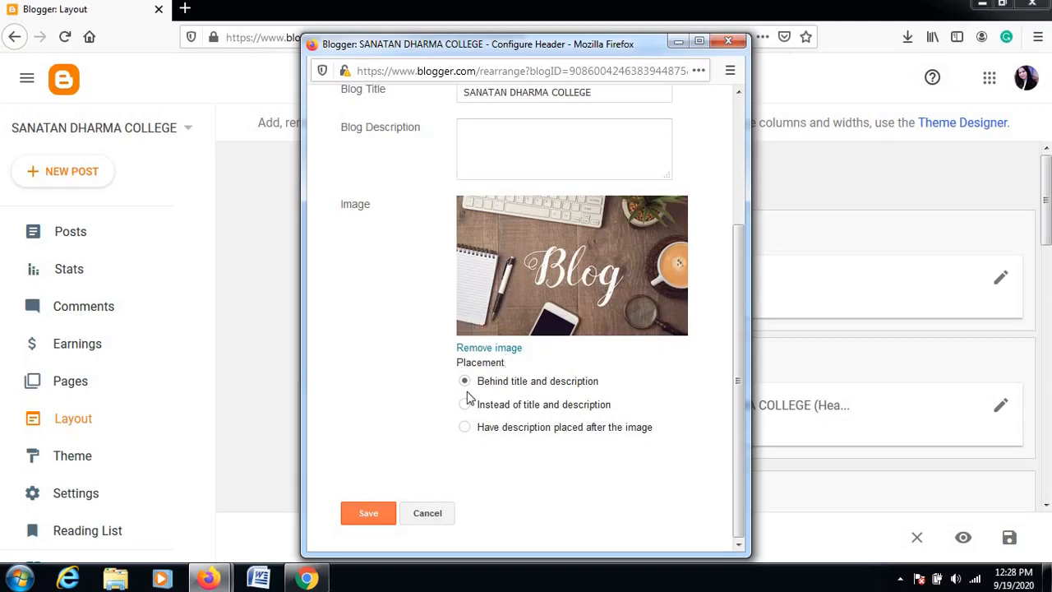
click(380, 513)
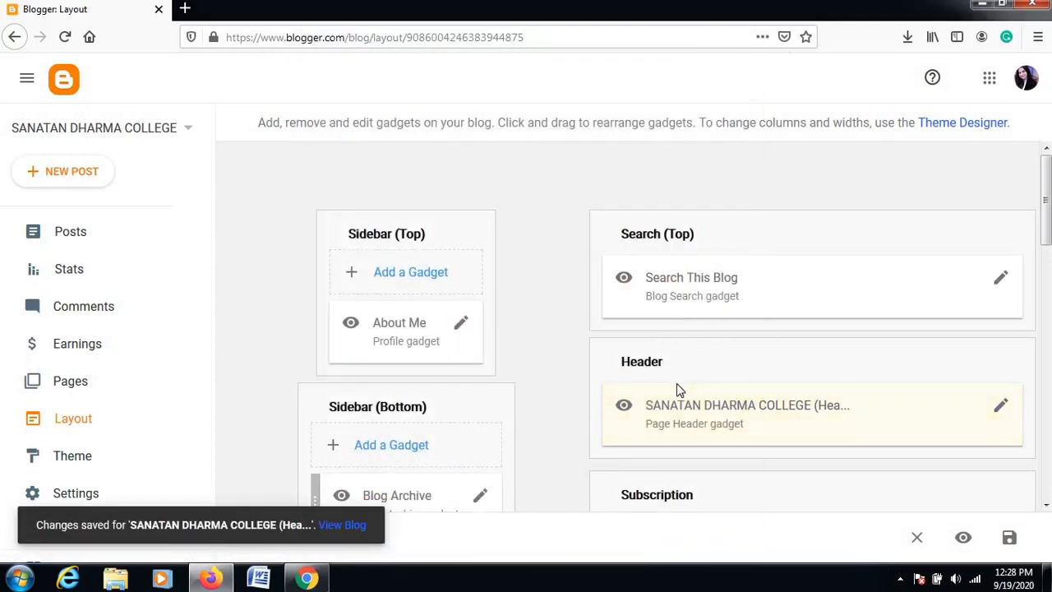
scroll(676, 383, down, 3)
scroll(675, 382, up, 3)
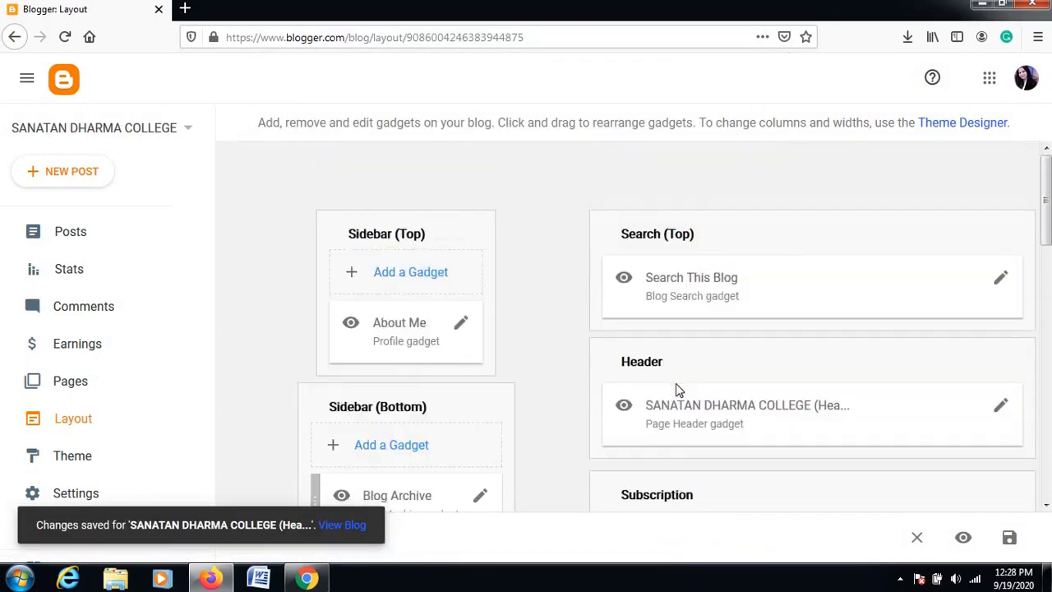
right_click(106, 128)
click(328, 163)
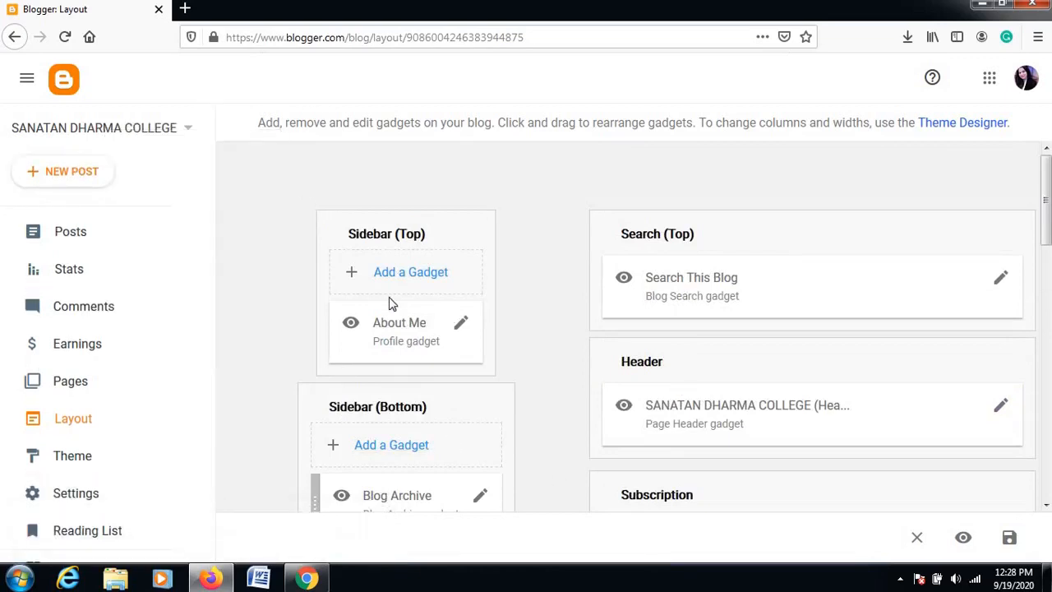
Add the FIRST and SECOND pages to the pages shown by the Page List (Top) gadget and save it.
scroll(438, 328, down, 3)
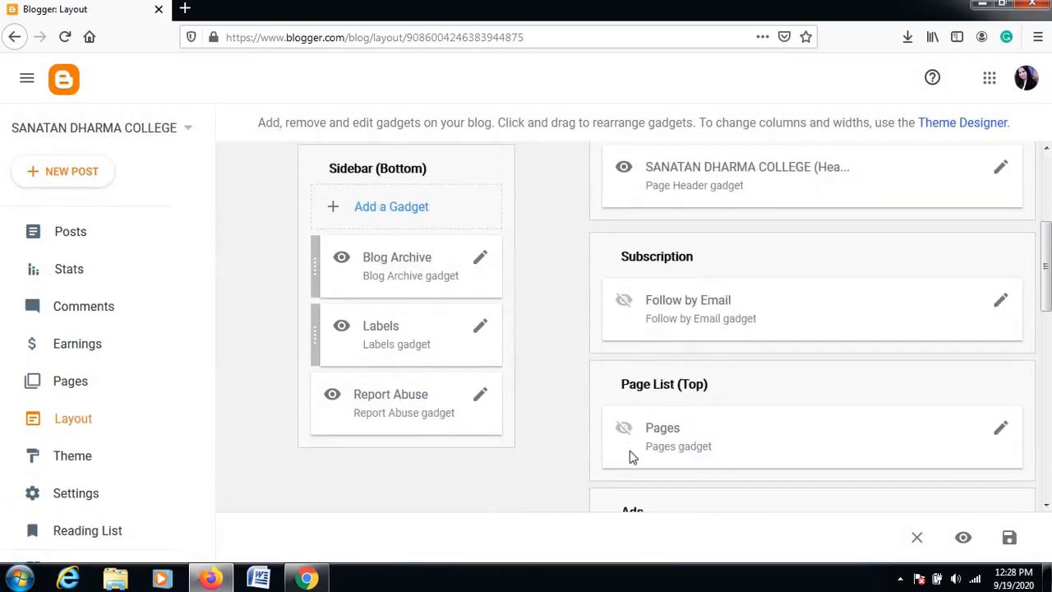
scroll(669, 456, down, 2)
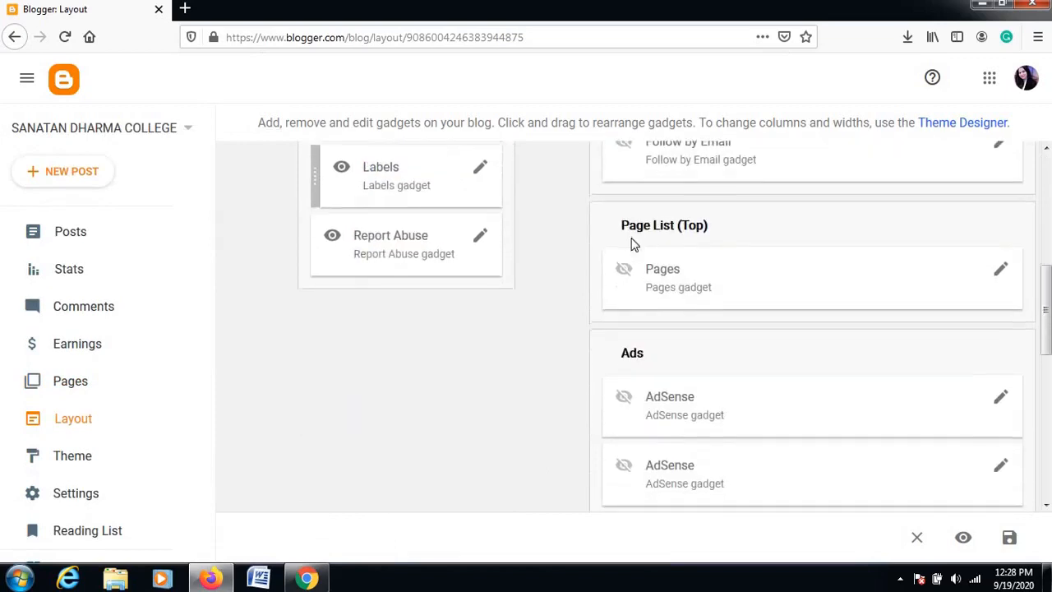
click(999, 273)
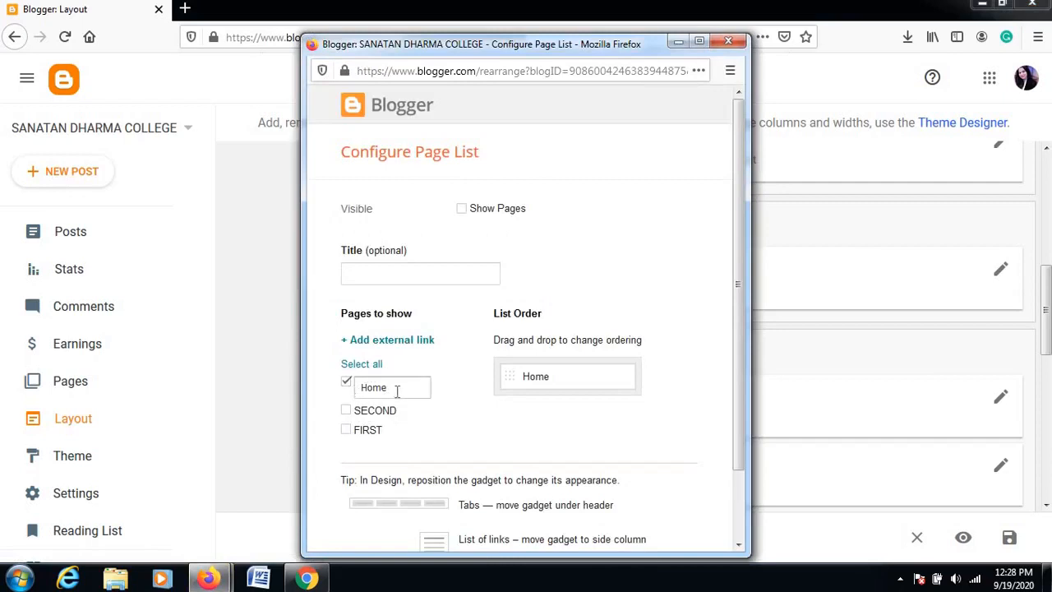
click(346, 430)
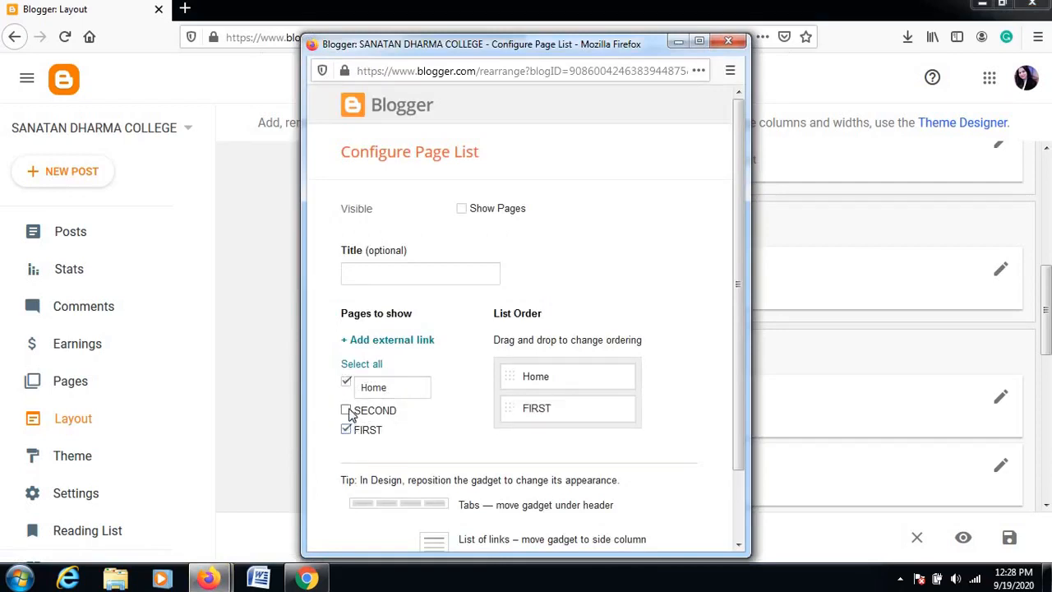
click(347, 410)
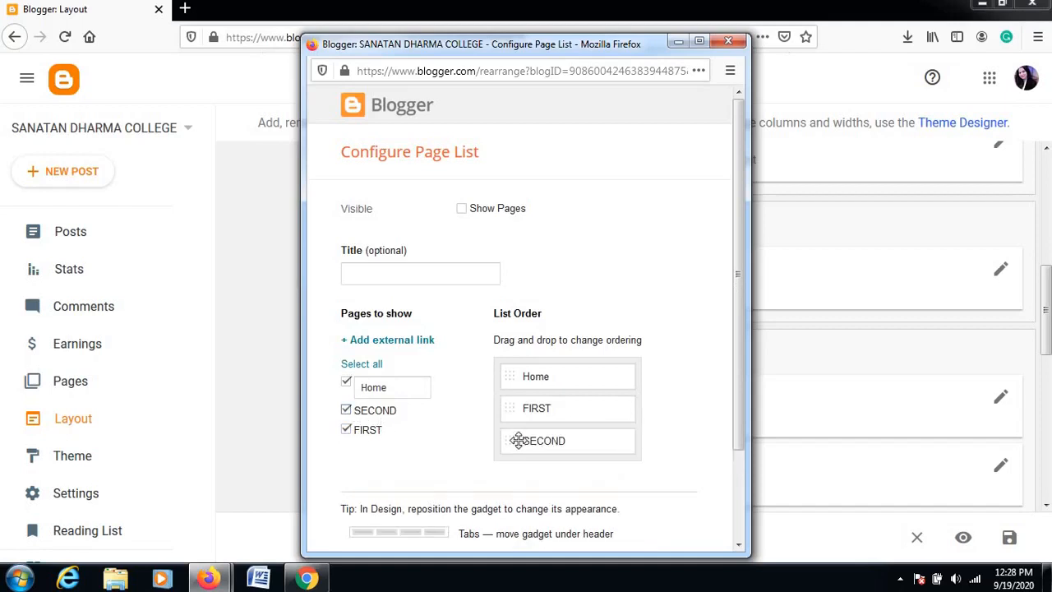
drag(507, 408, 505, 371)
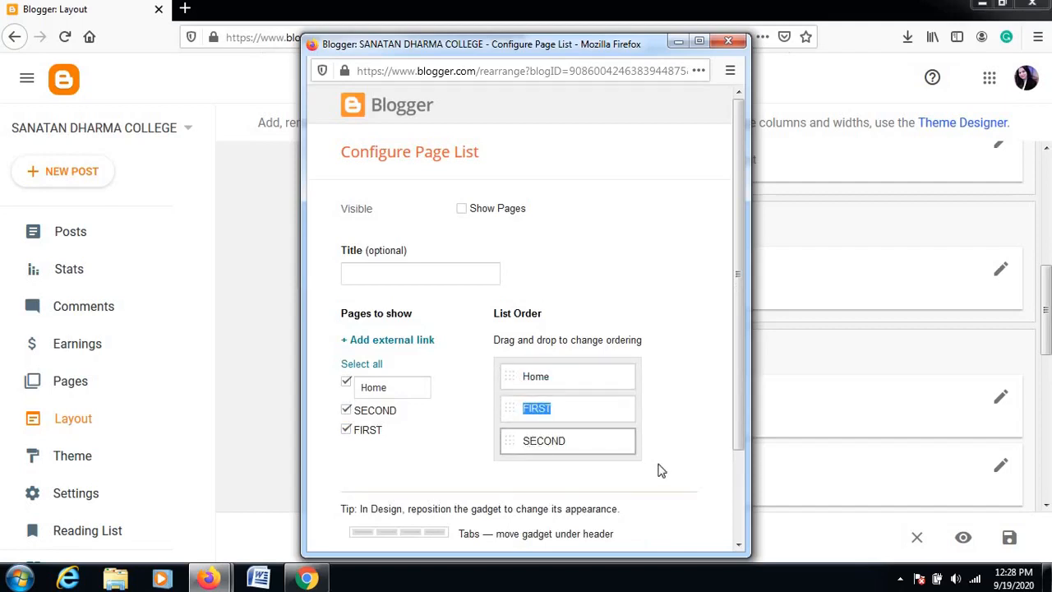
scroll(742, 459, down, 1)
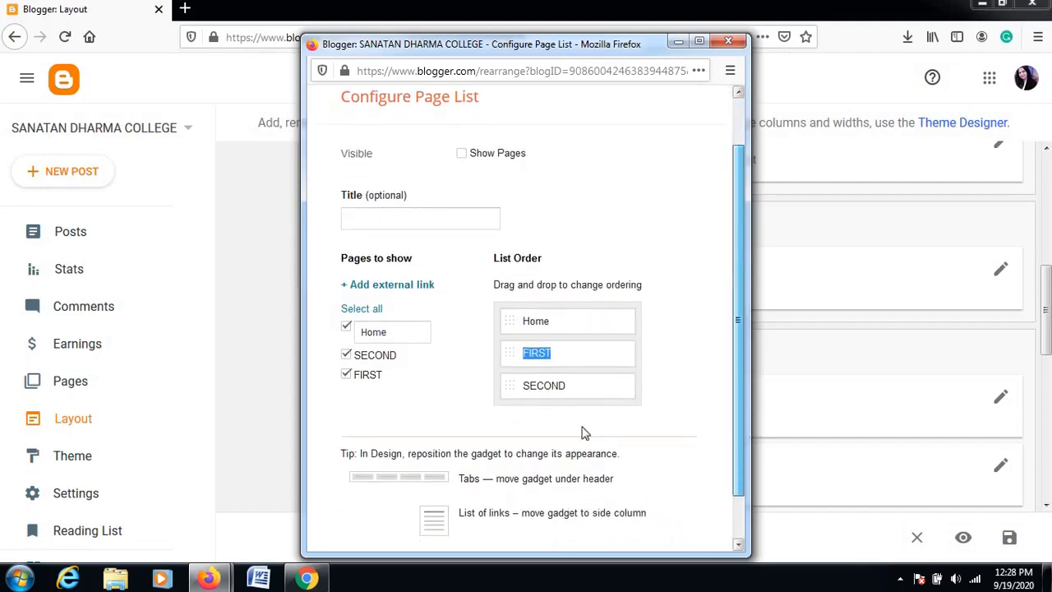
scroll(737, 369, down, 1)
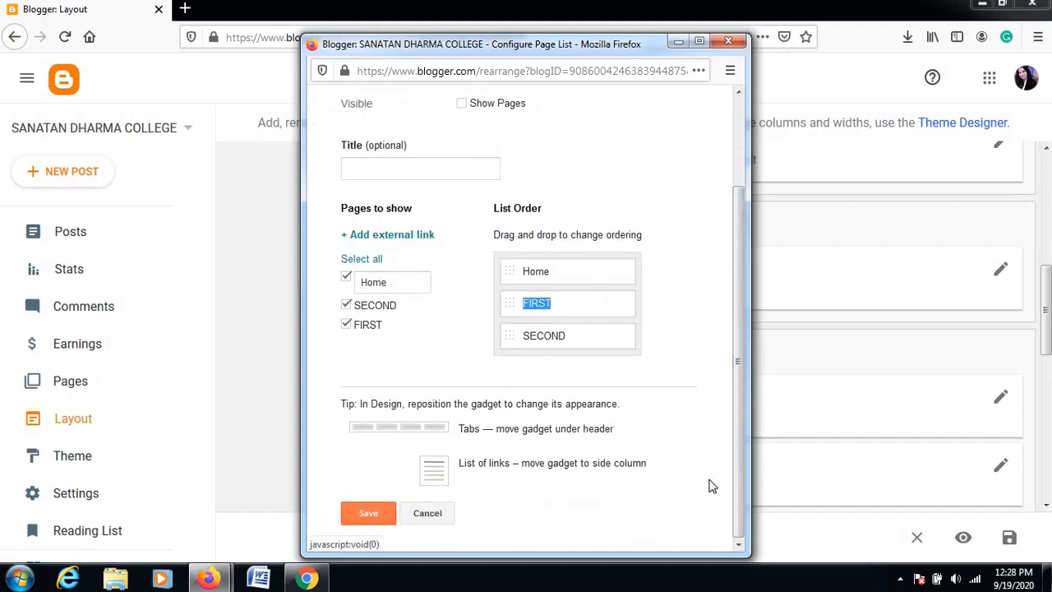
click(378, 511)
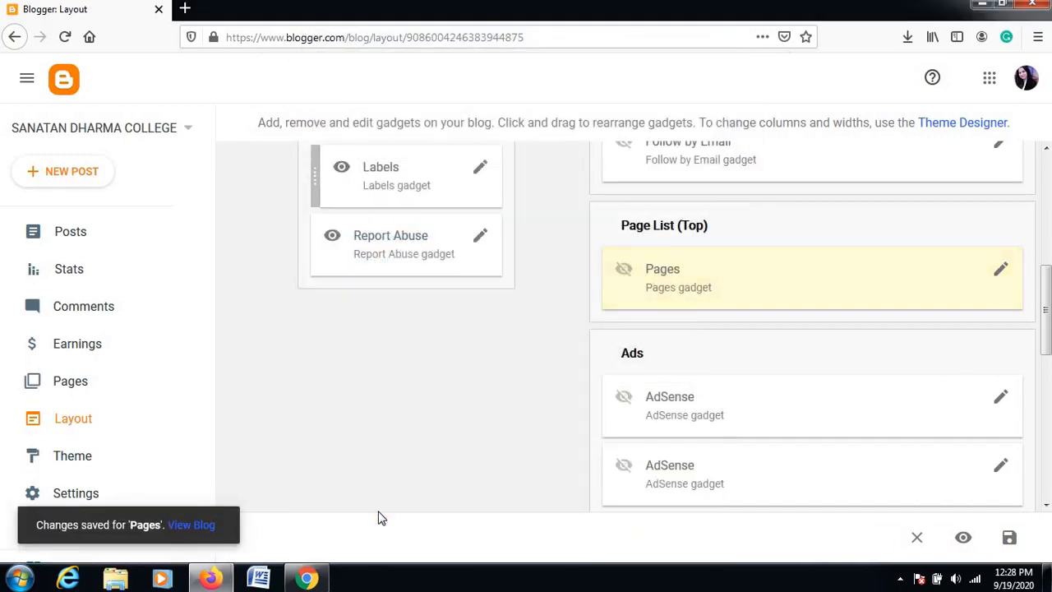
Open the Search This Blog gadget's settings and save them with blog search shown.
scroll(509, 353, up, 5)
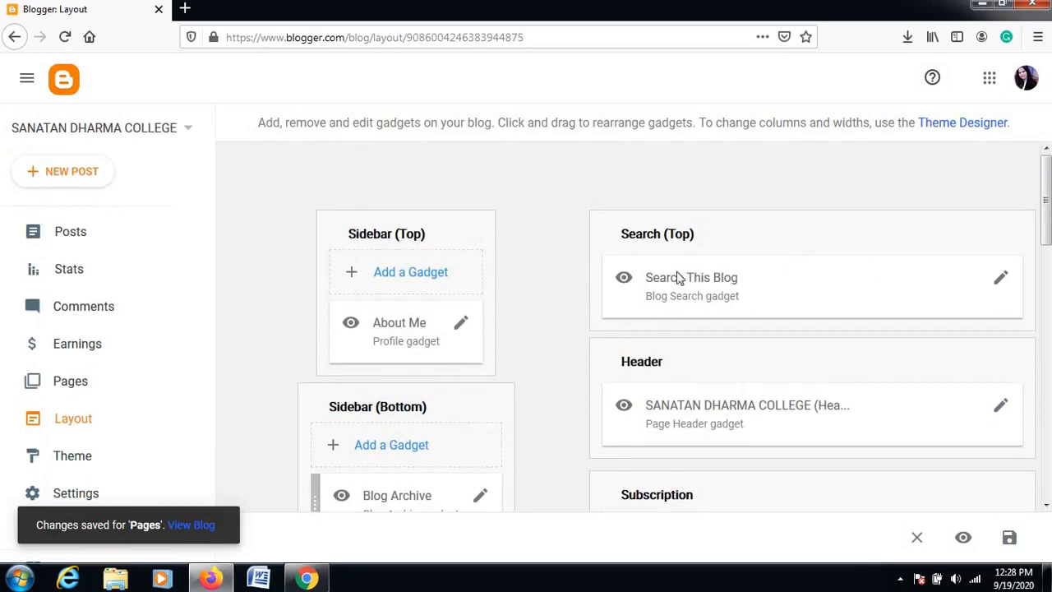
click(1001, 281)
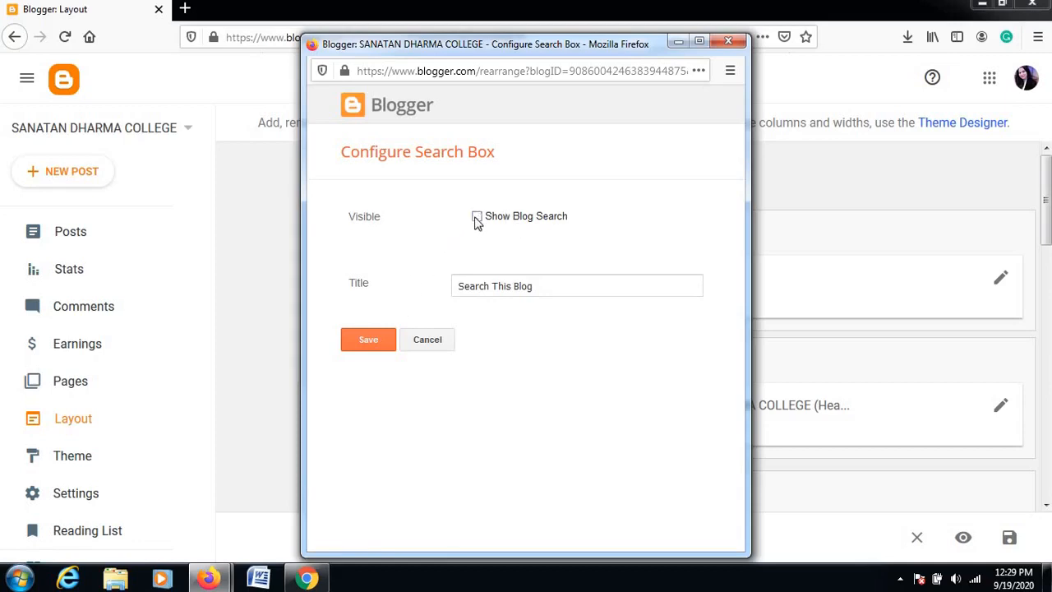
click(389, 339)
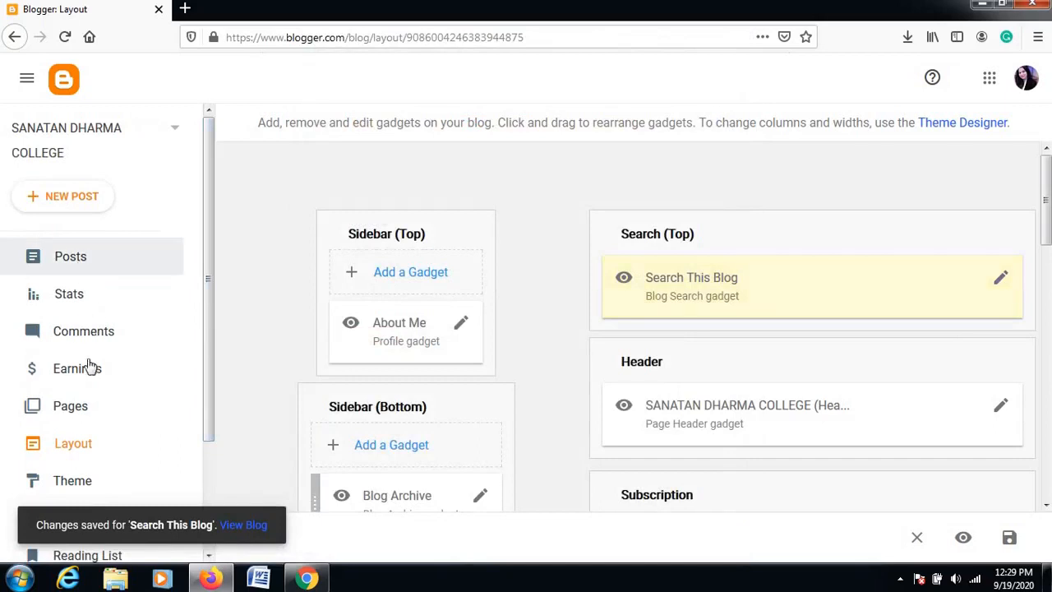
View the published FIRST page from the page list and examine its header and images down to the page end.
click(83, 405)
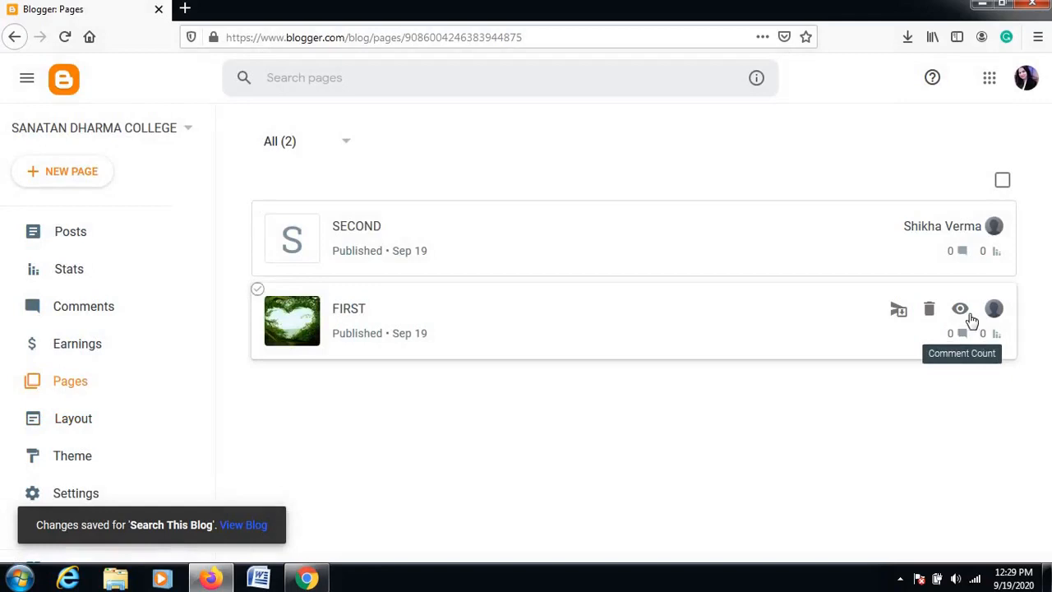
click(961, 310)
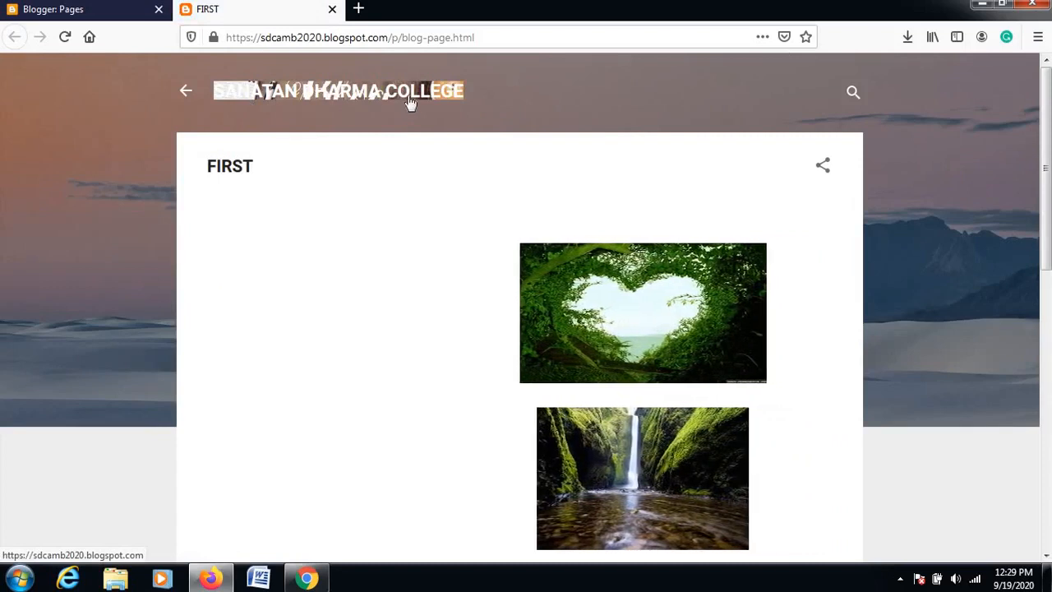
scroll(430, 266, down, 8)
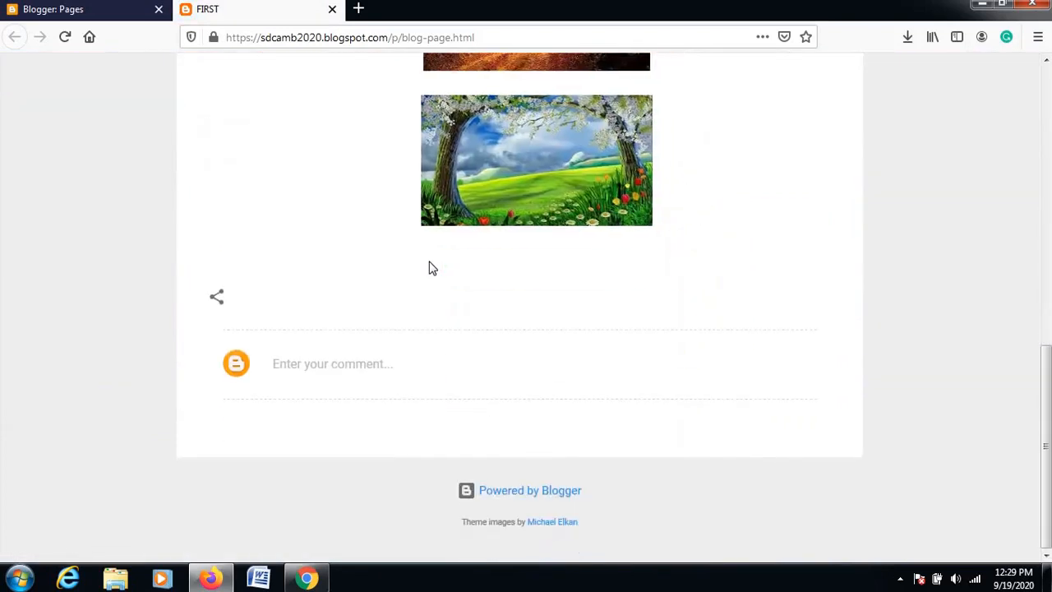
scroll(276, 337, up, 10)
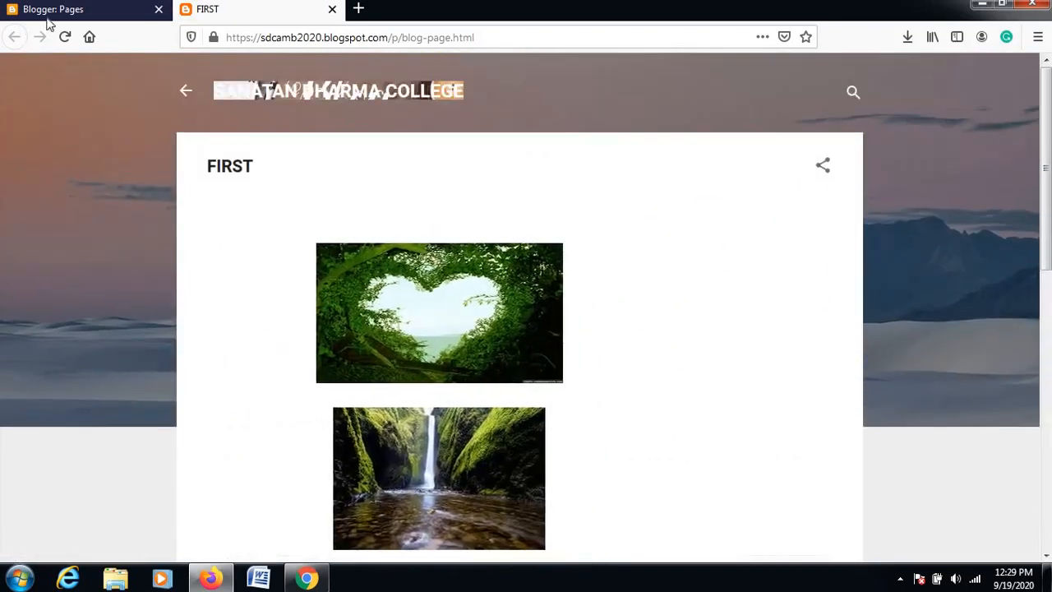
View the published FIRST page again, check the published SECOND page with its video, and return to the page list.
click(48, 12)
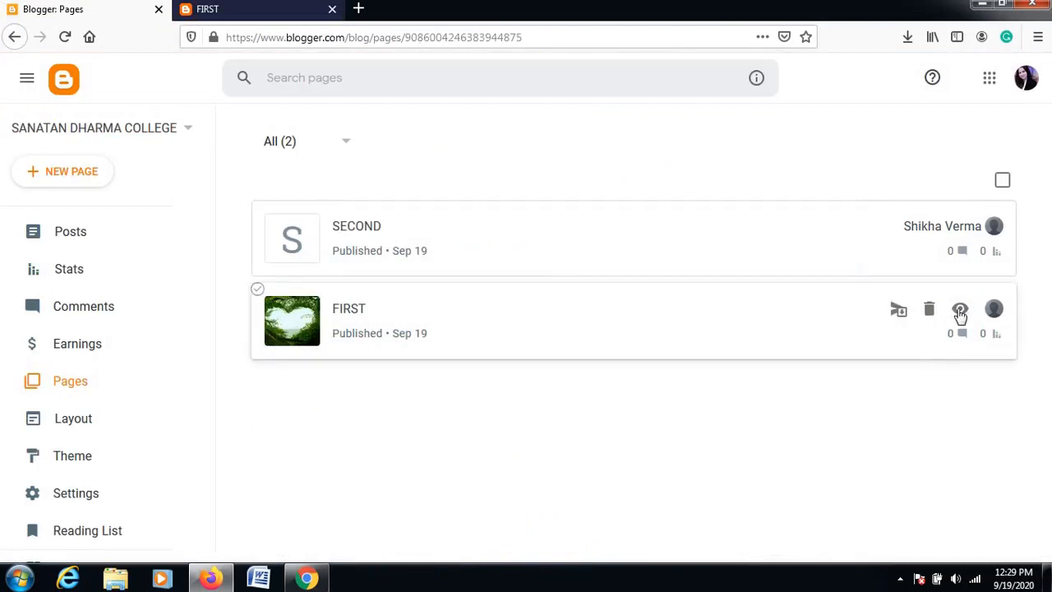
click(959, 310)
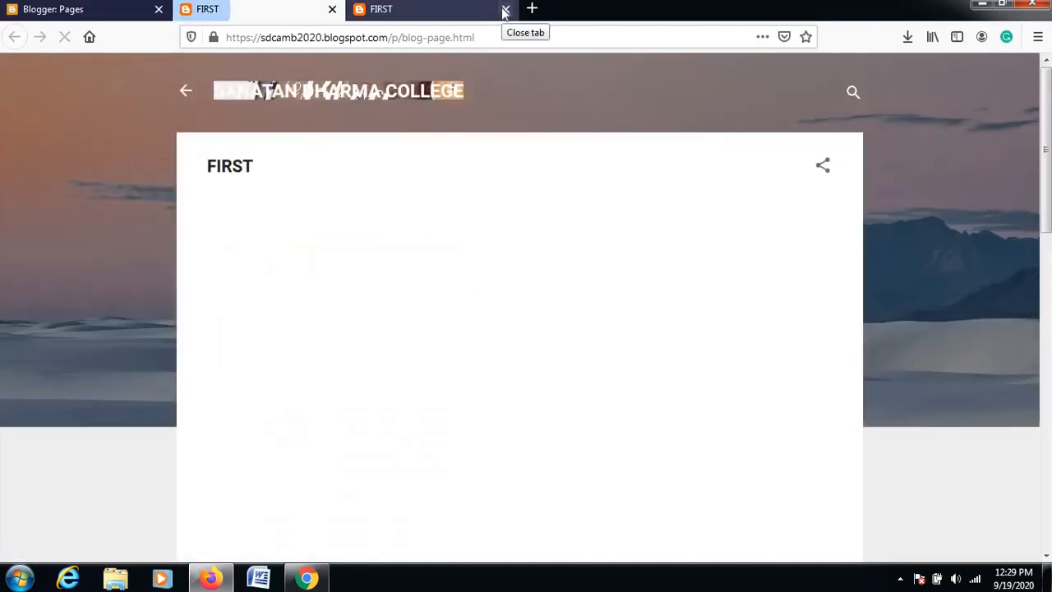
click(505, 10)
click(332, 9)
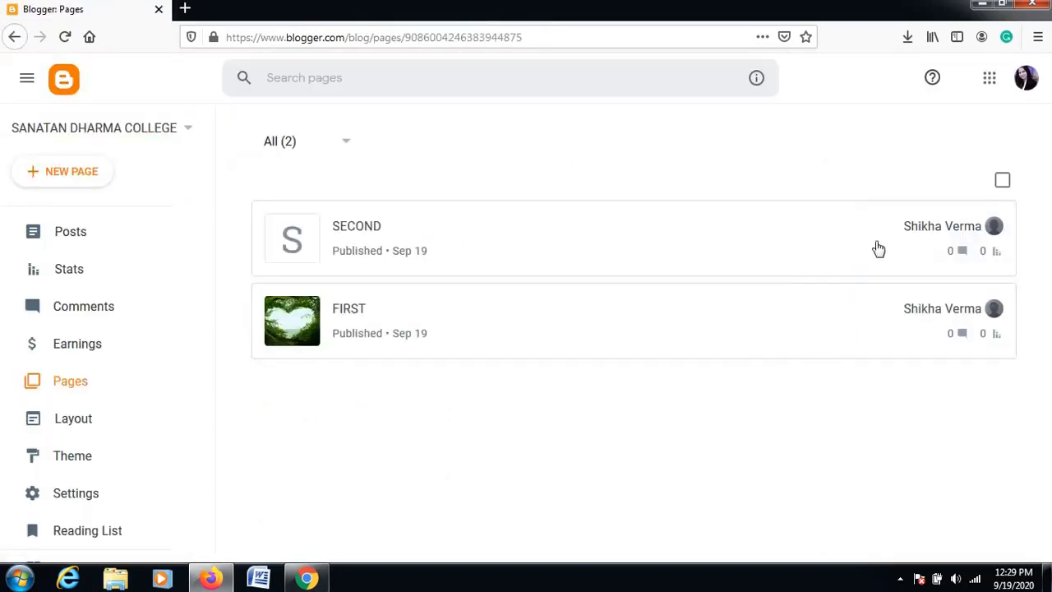
click(958, 228)
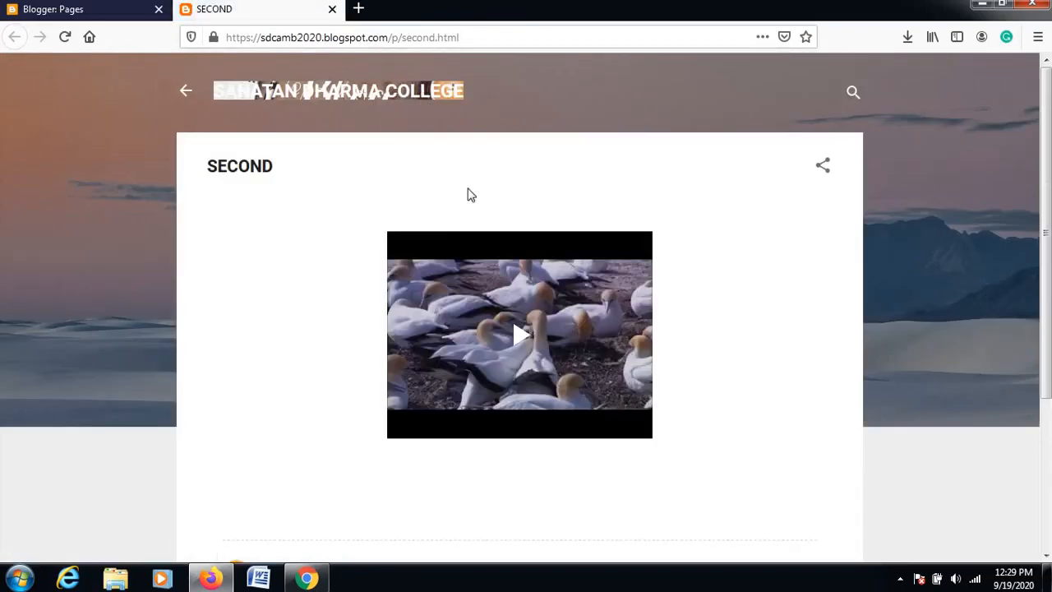
click(332, 9)
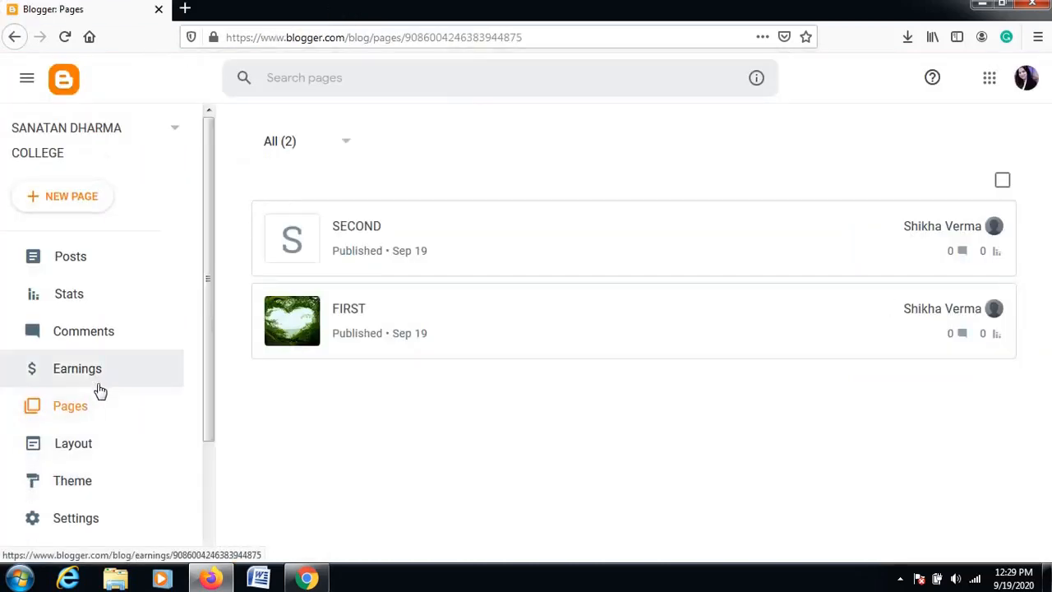
Open the blog's theme gallery and look through the available themes from Contempo down to Simple.
drag(209, 444, 208, 501)
click(87, 432)
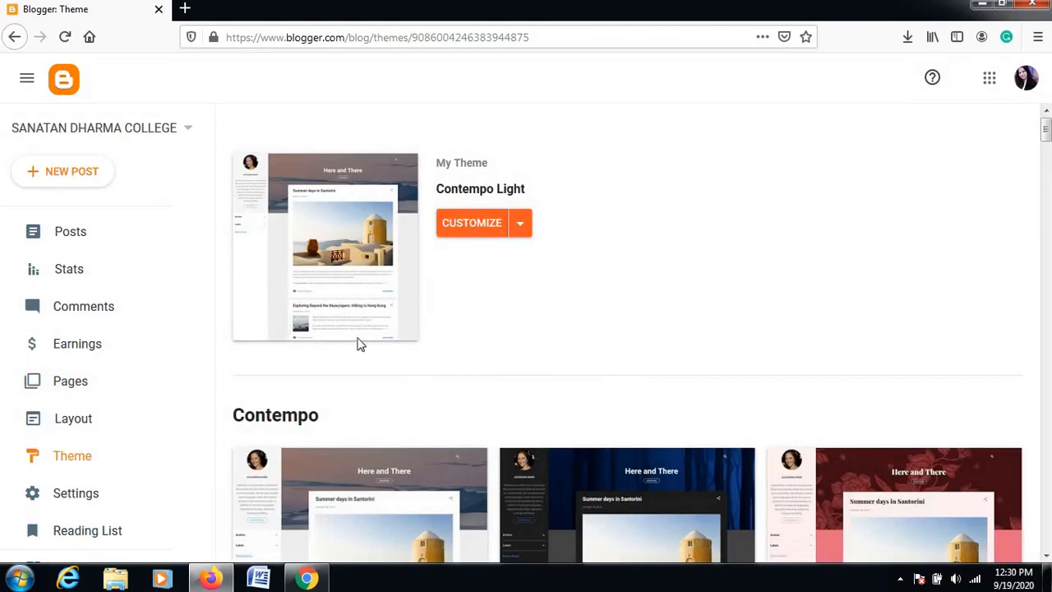
scroll(526, 355, down, 6)
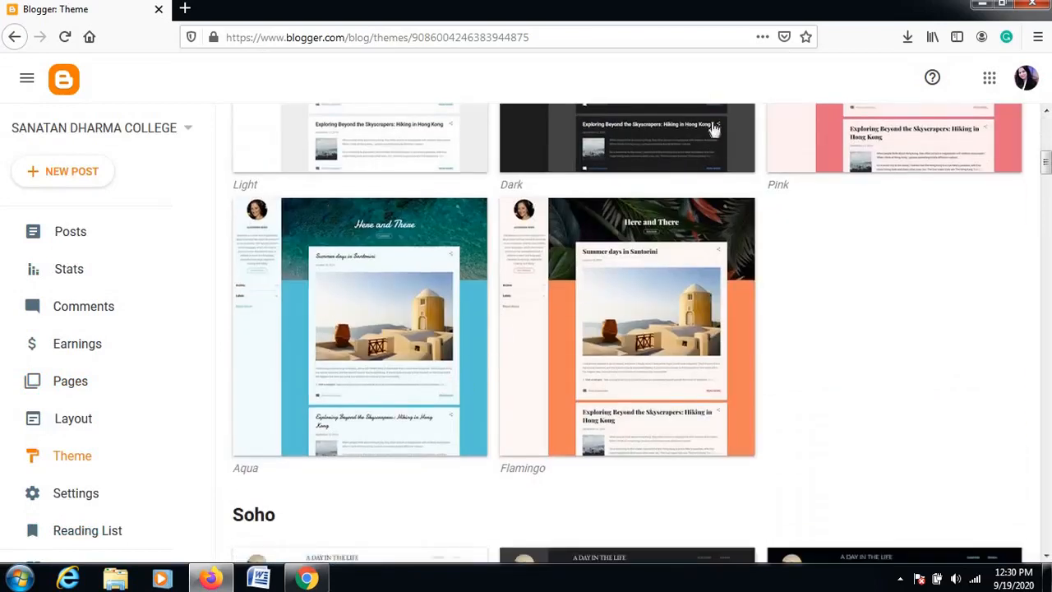
scroll(563, 385, down, 5)
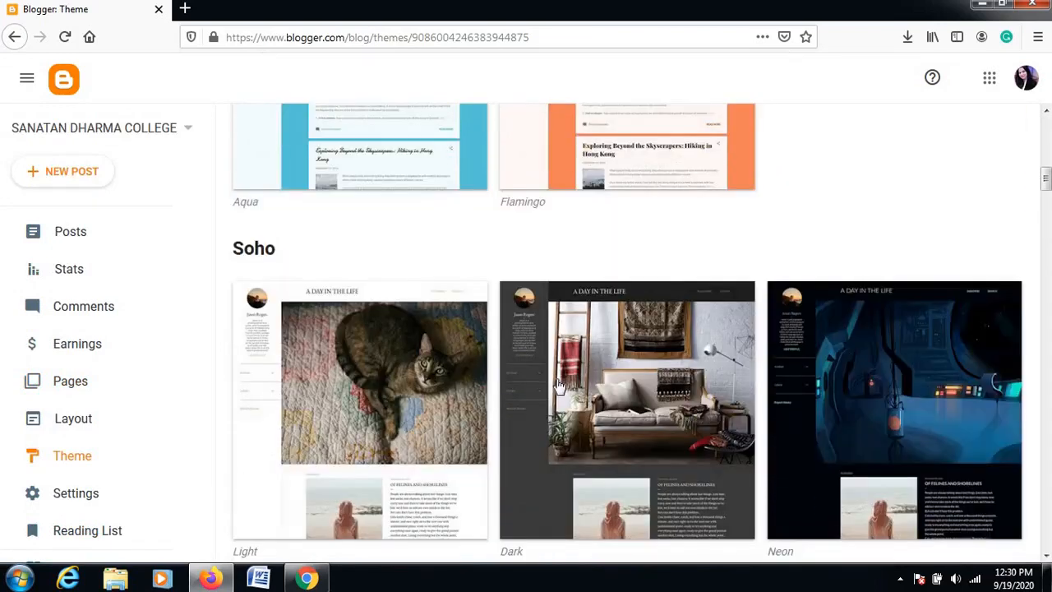
scroll(559, 385, down, 4)
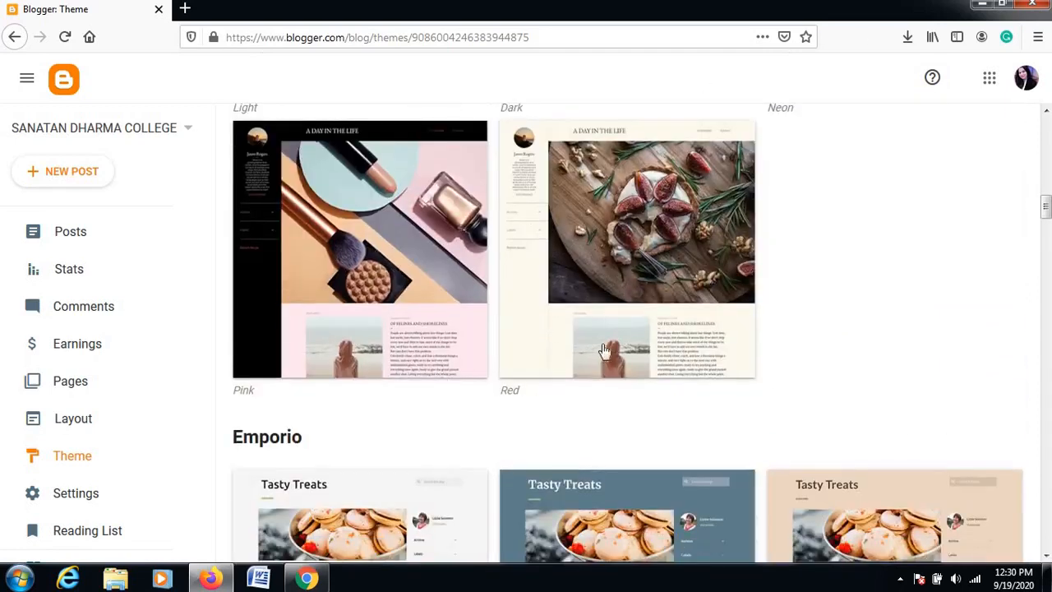
scroll(604, 354, down, 3)
scroll(496, 418, down, 4)
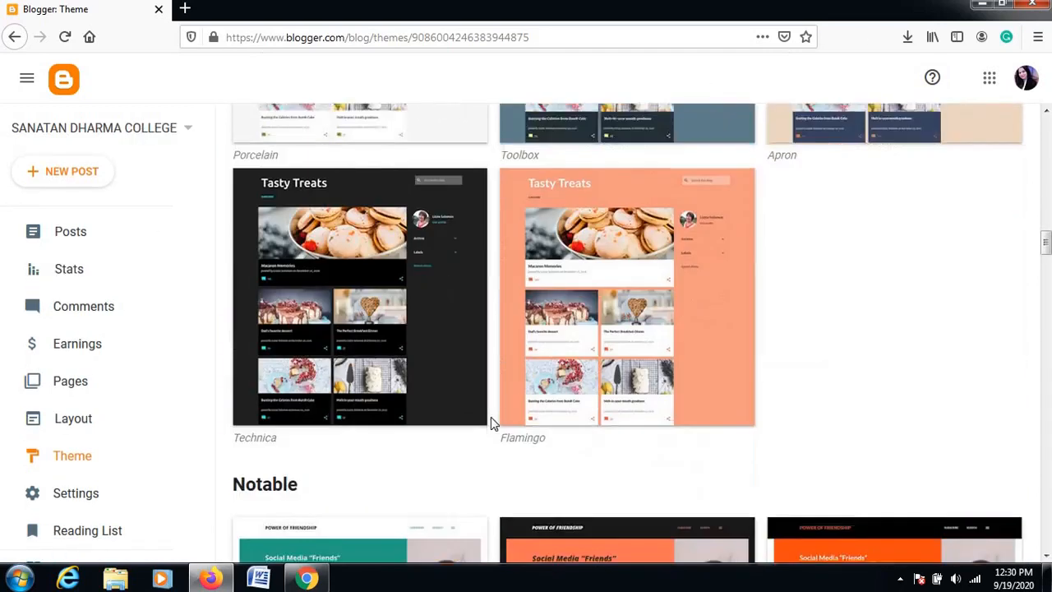
scroll(488, 427, down, 14)
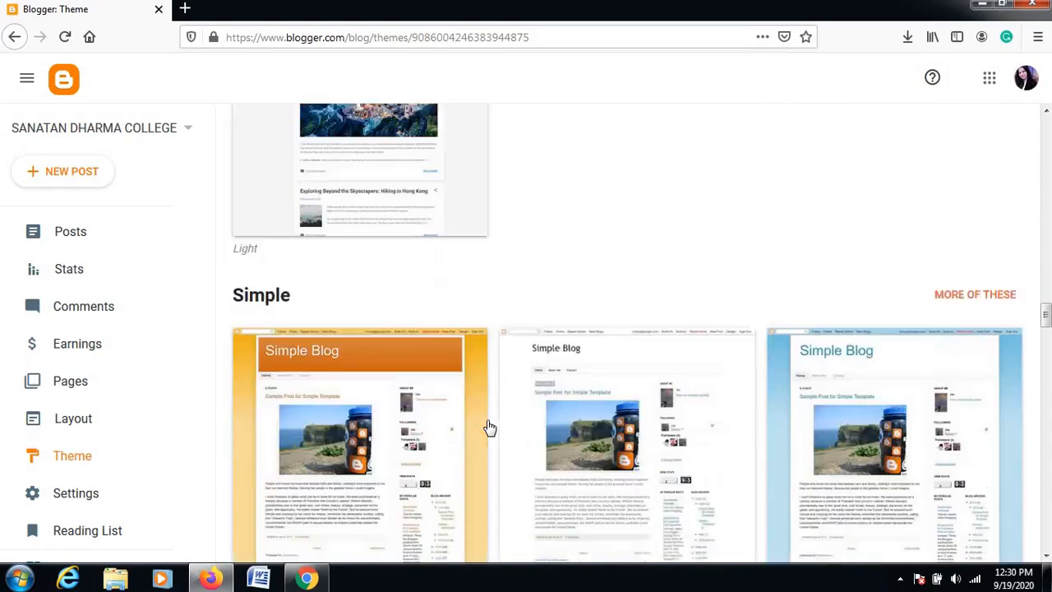
scroll(487, 428, down, 5)
scroll(485, 428, up, 4)
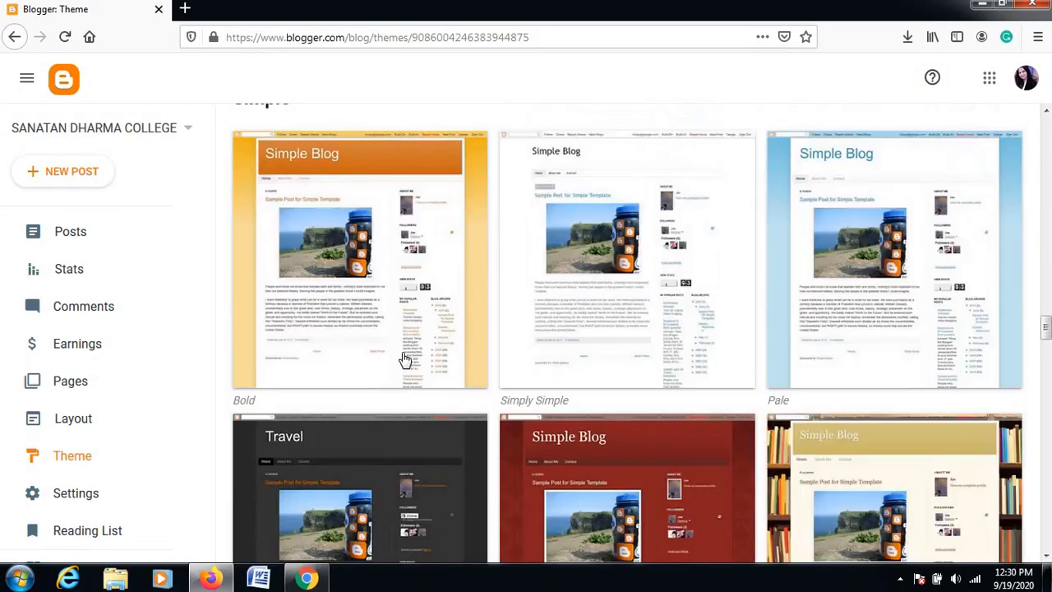
Apply the Bold variant of the Simple theme to the blog and accept the gadget visibility notice.
click(304, 328)
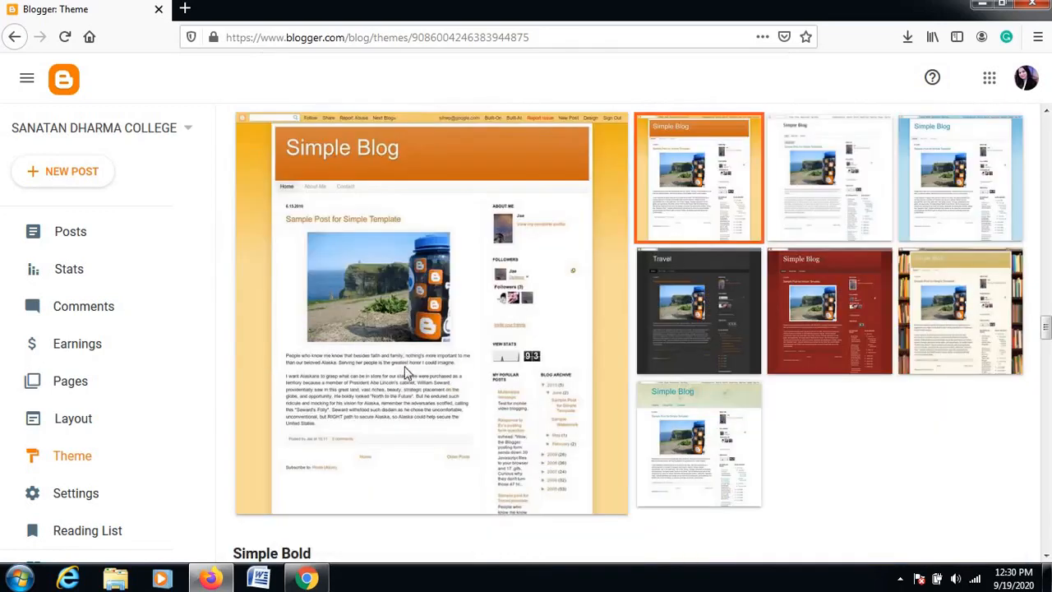
scroll(402, 368, down, 3)
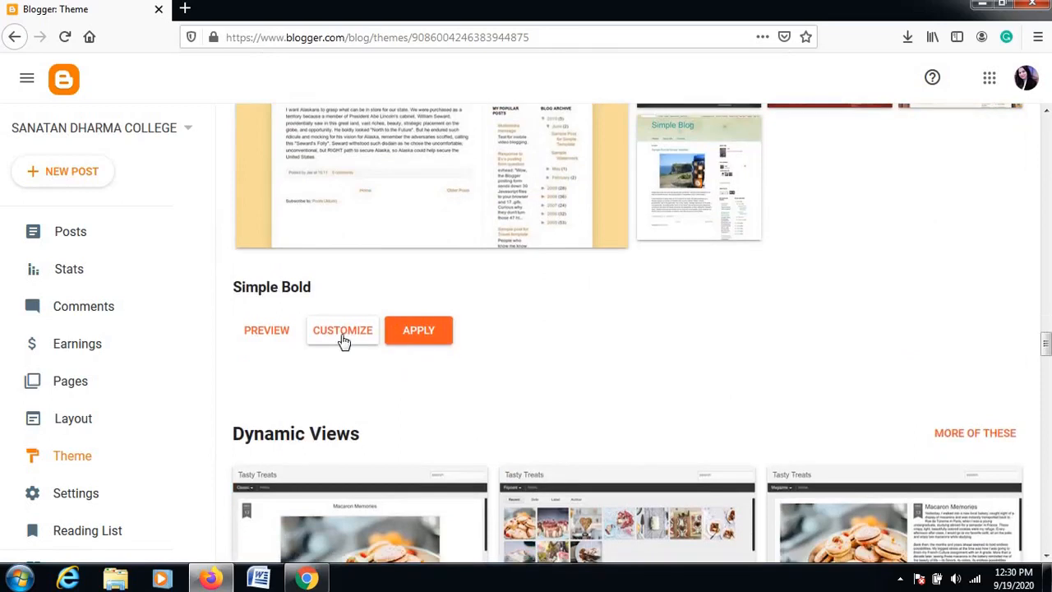
click(419, 336)
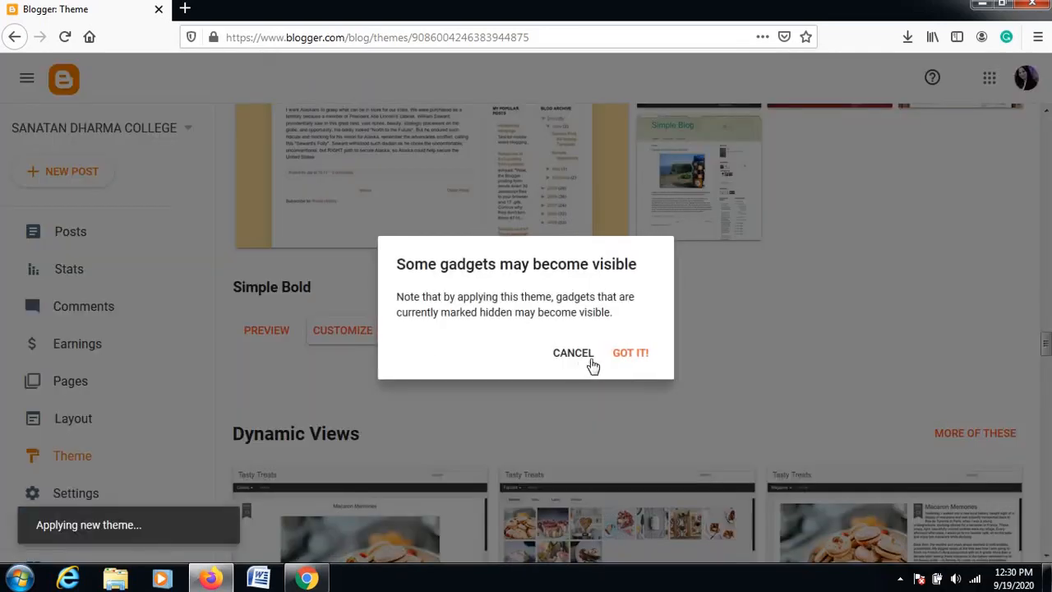
click(629, 353)
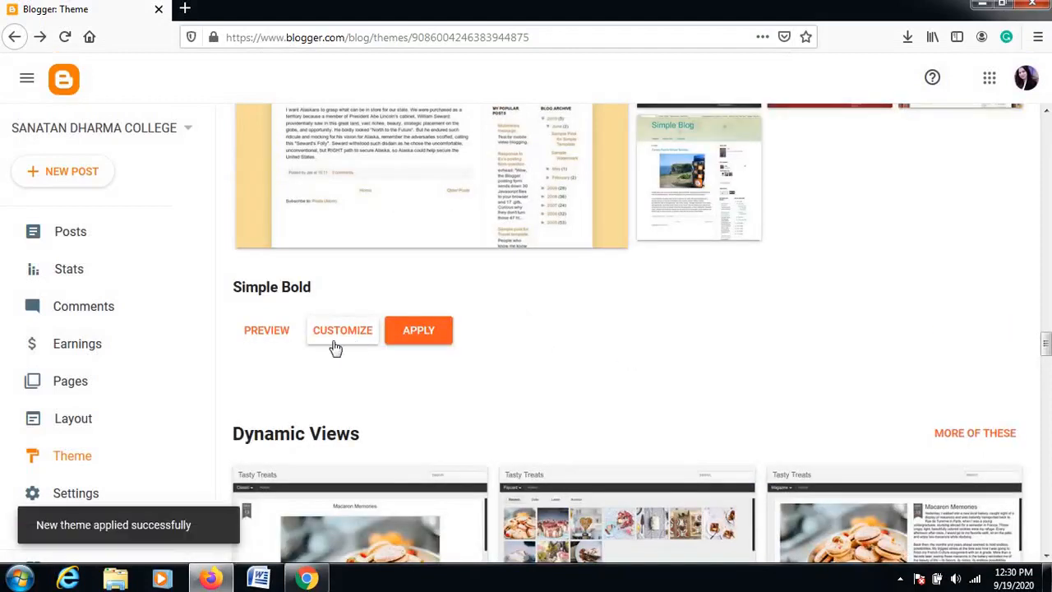
Preview the blog in the Simple Bold theme, examine its header, post and sidebar gadgets, and return to the theme gallery.
click(267, 333)
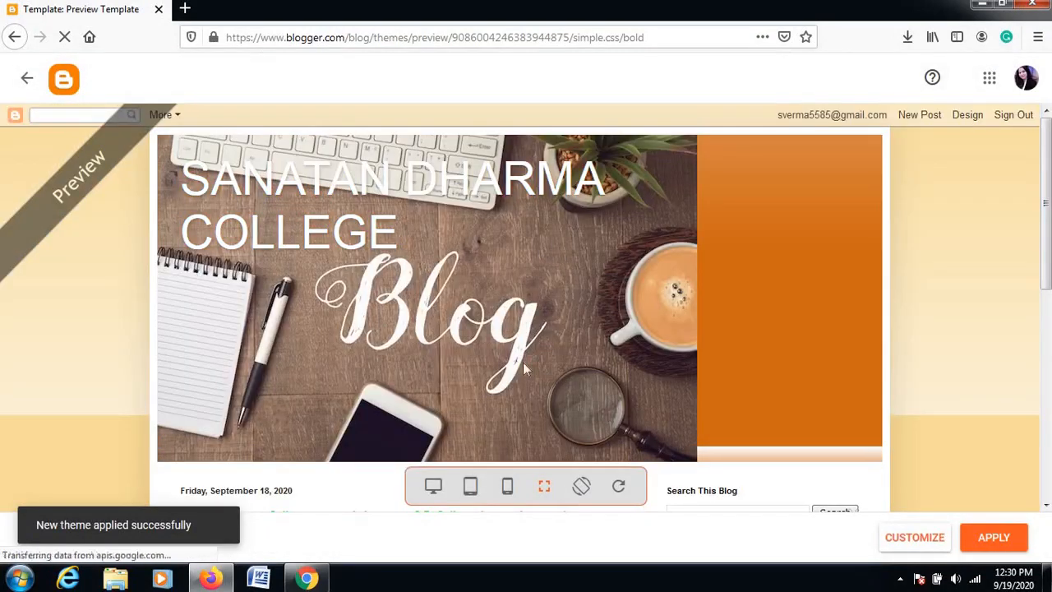
scroll(510, 364, down, 3)
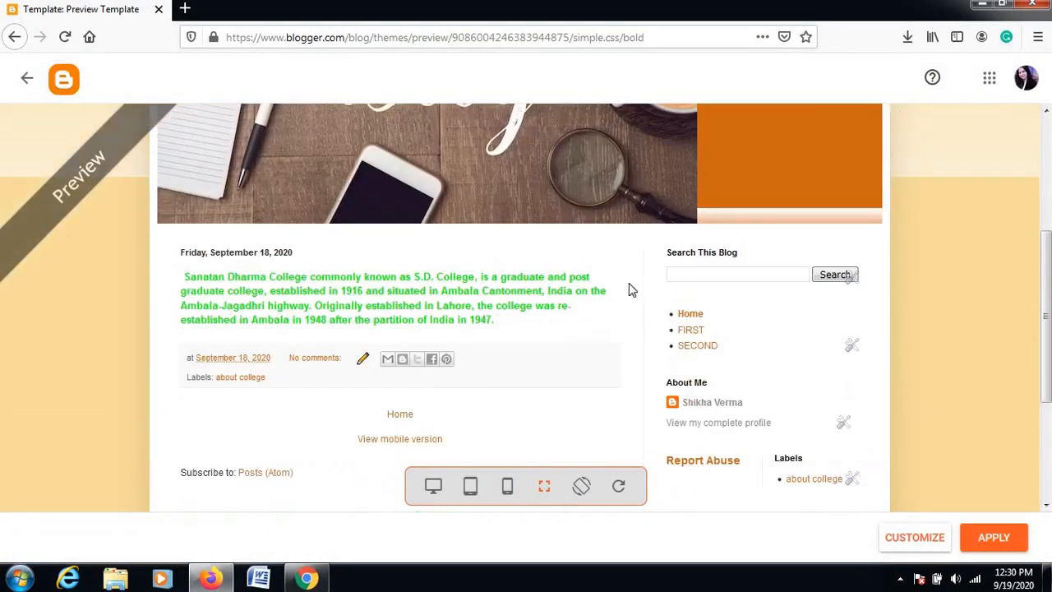
scroll(943, 215, up, 3)
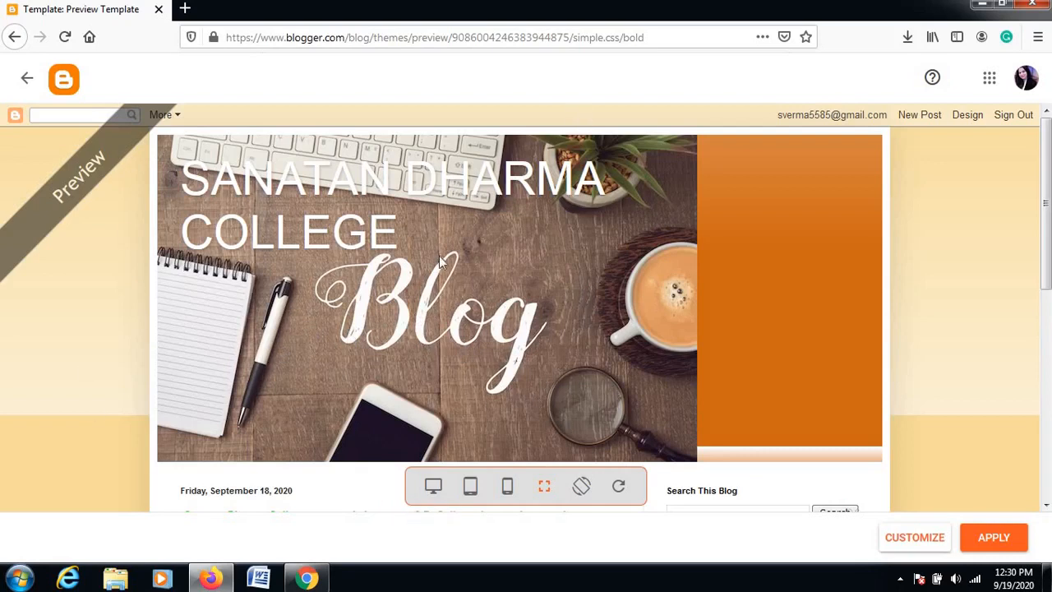
scroll(437, 260, down, 5)
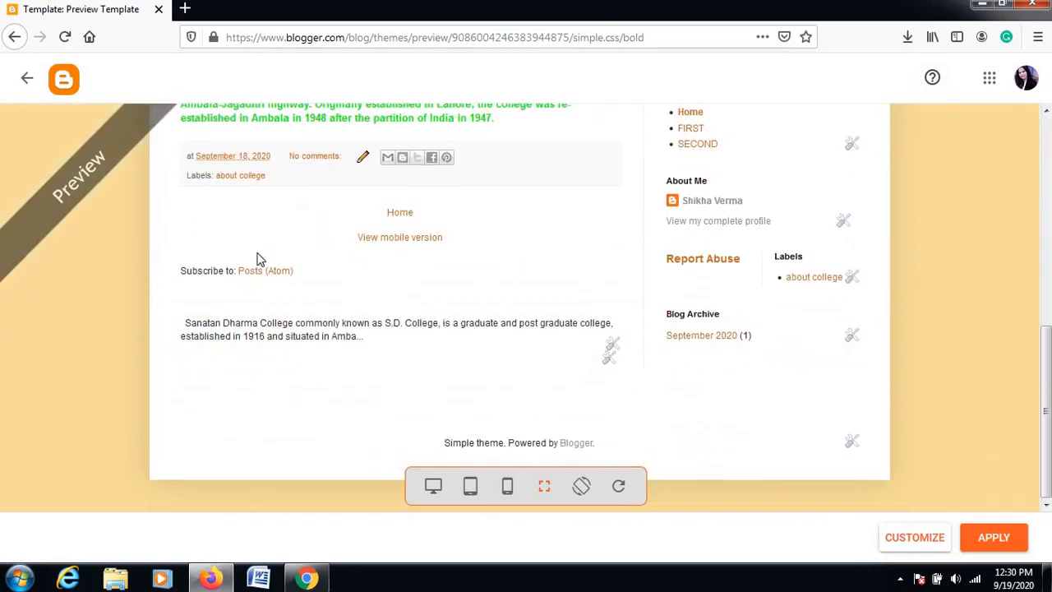
scroll(261, 260, up, 3)
scroll(703, 138, down, 3)
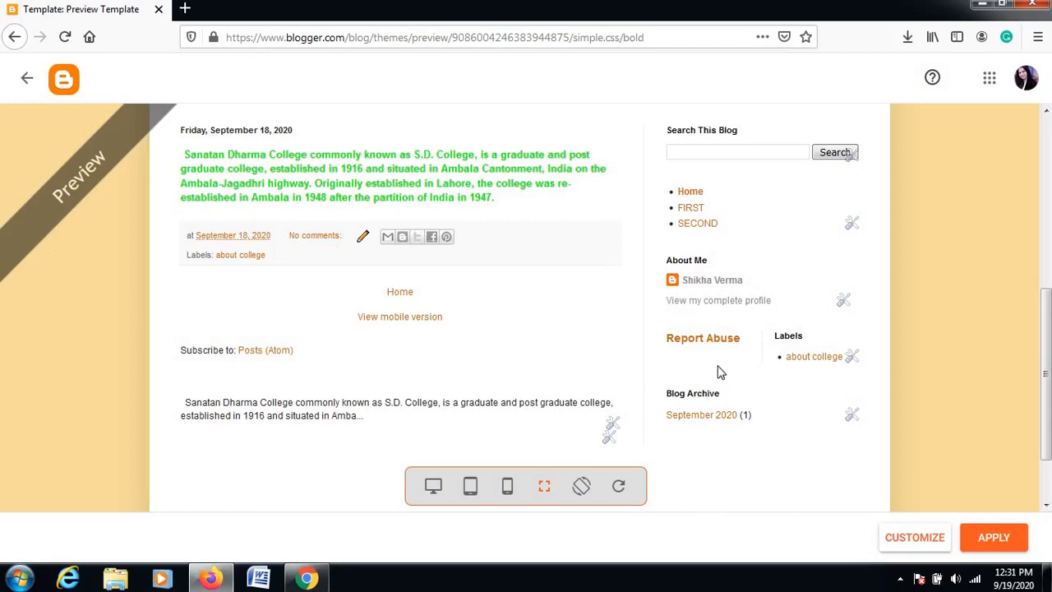
scroll(718, 372, up, 5)
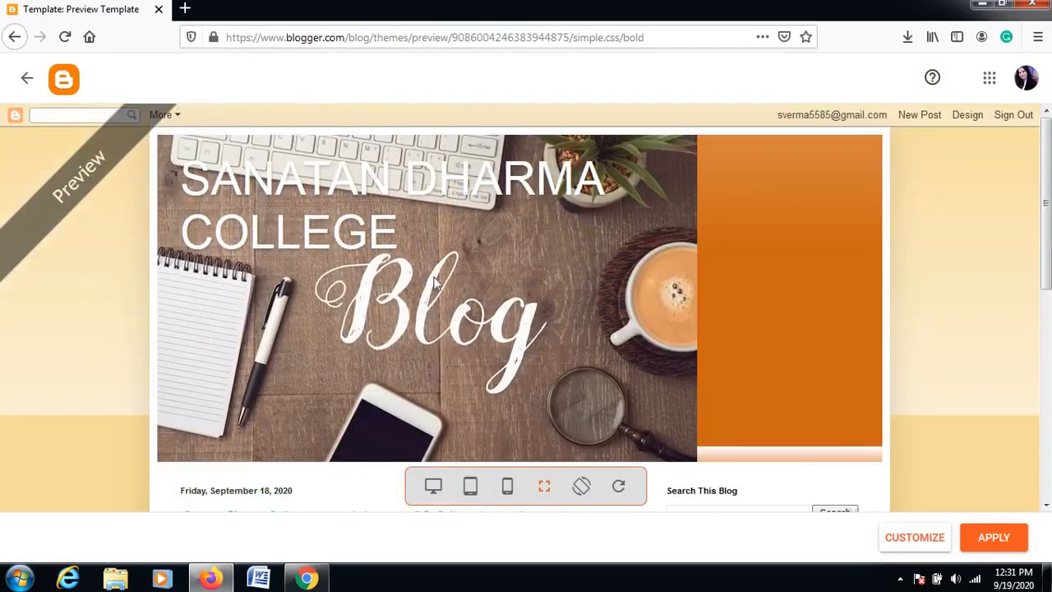
click(14, 36)
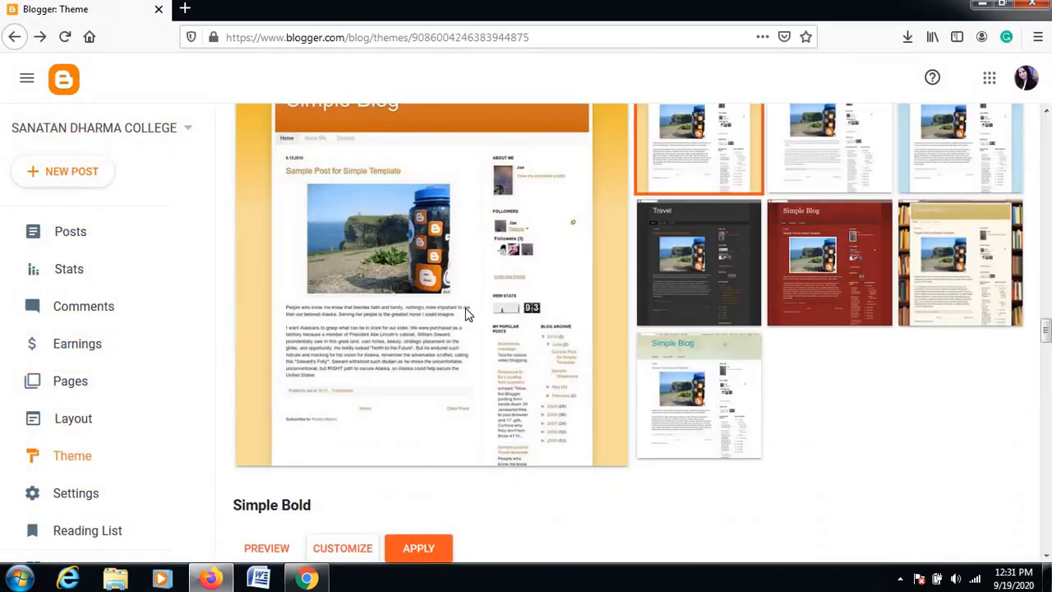
Try a turquoise main color theme for Simple Bold in the theme customizer.
scroll(459, 311, down, 2)
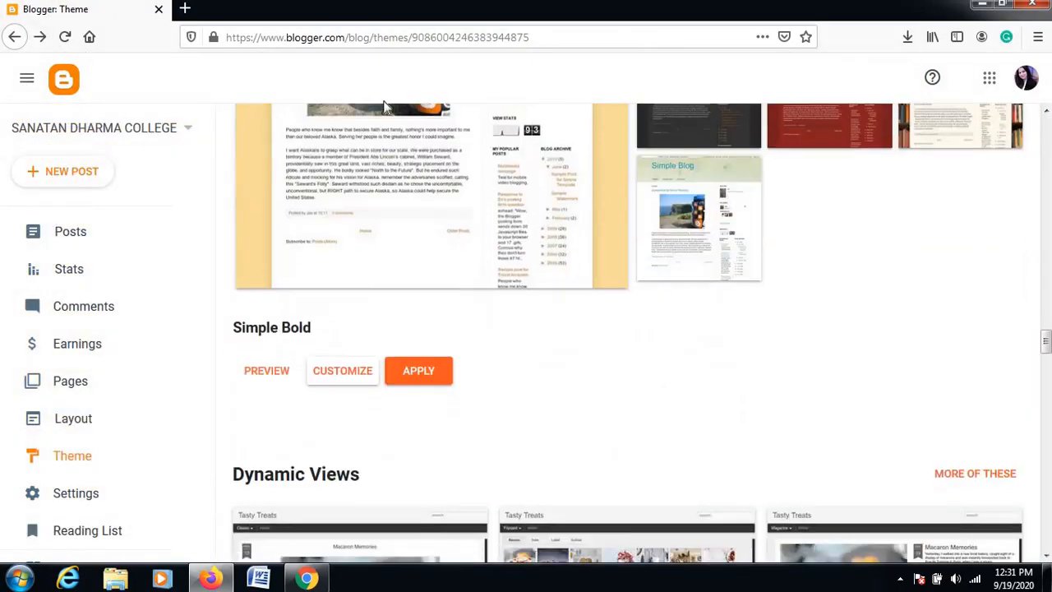
click(343, 372)
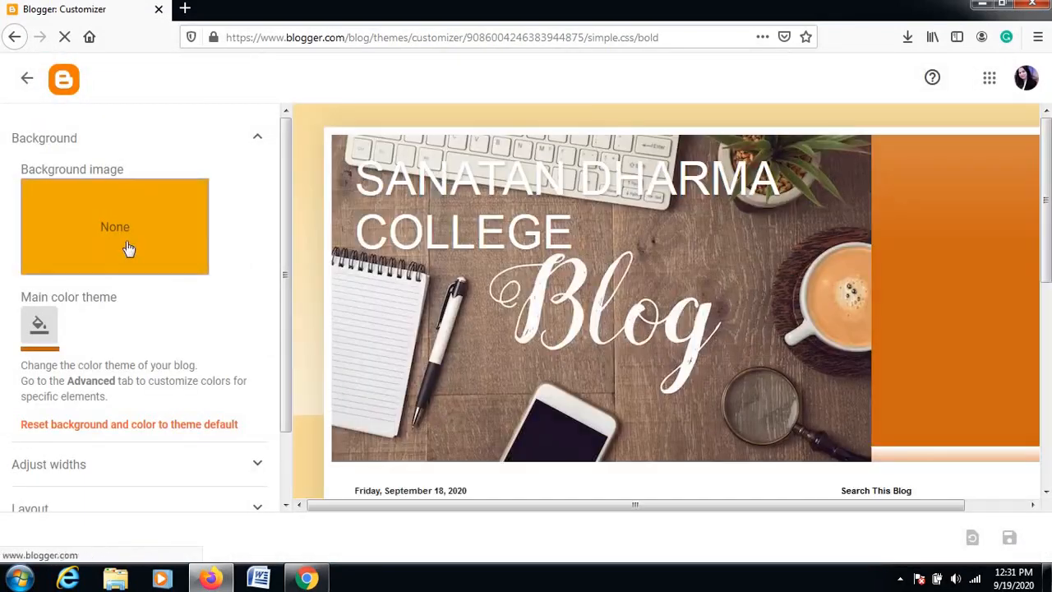
click(36, 329)
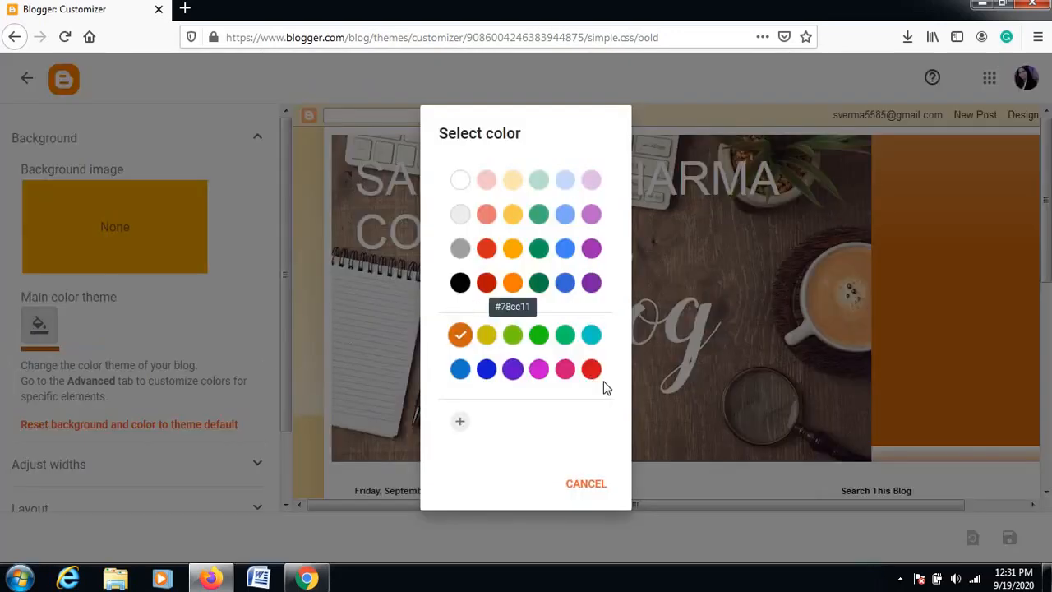
click(592, 335)
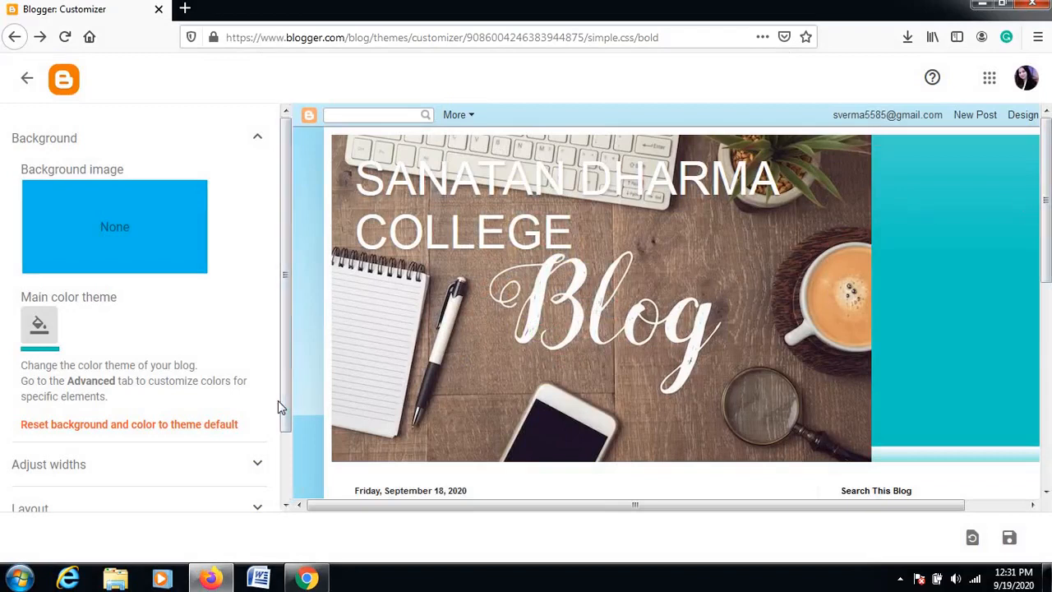
Examine the customizer's width settings and its body and footer layout options, and leave it, discarding the unsaved changes.
scroll(286, 441, down, 2)
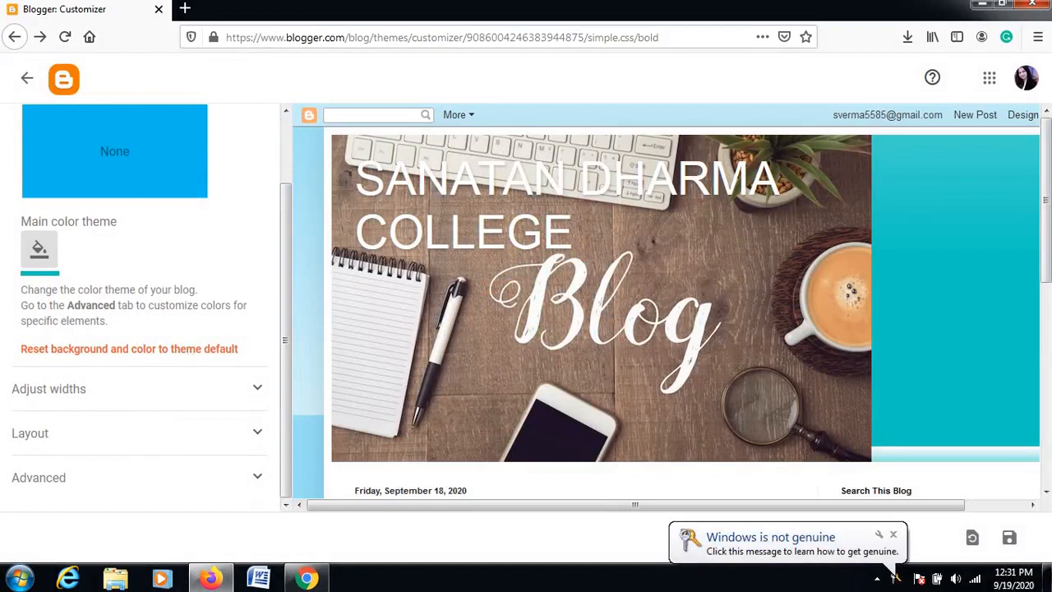
click(66, 391)
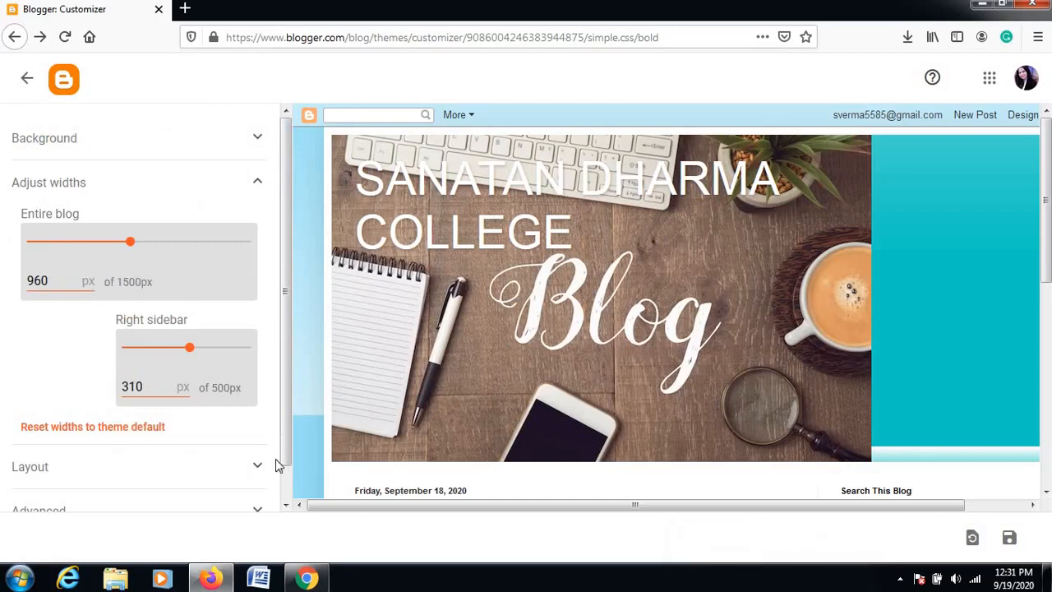
drag(285, 457, 285, 500)
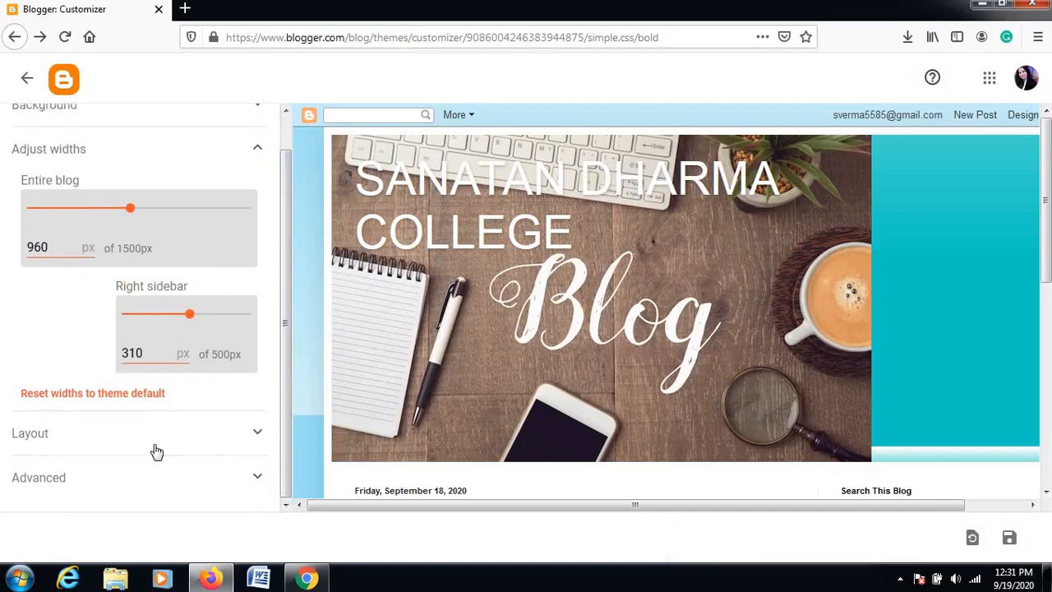
click(155, 437)
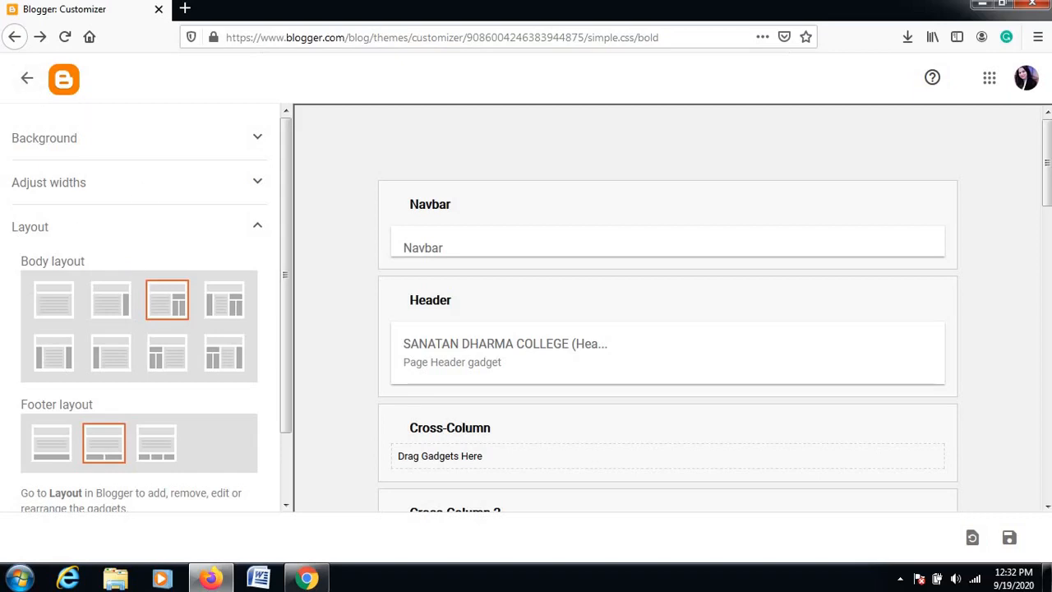
click(22, 85)
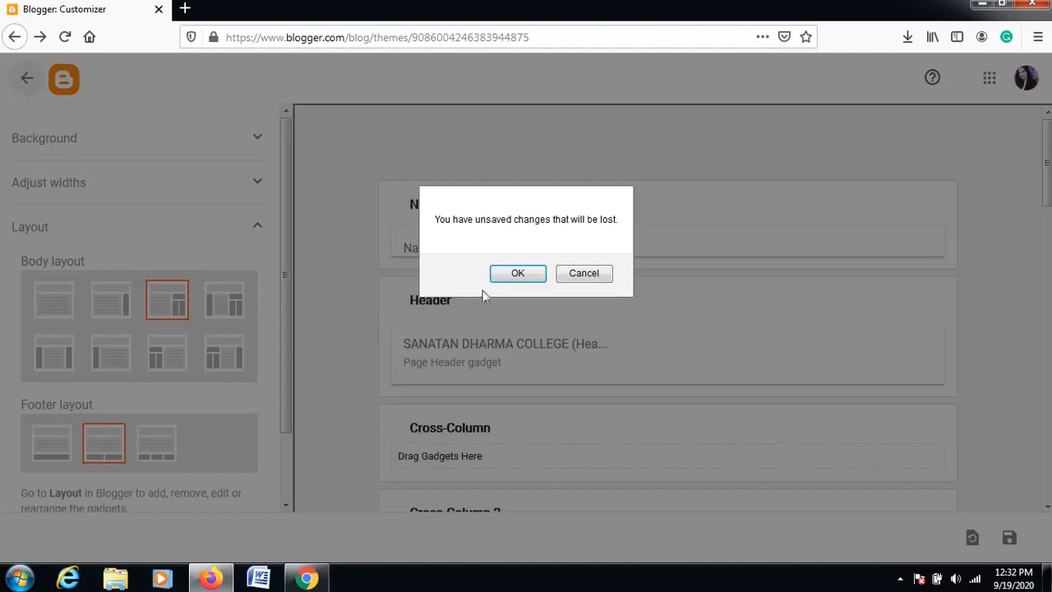
click(500, 276)
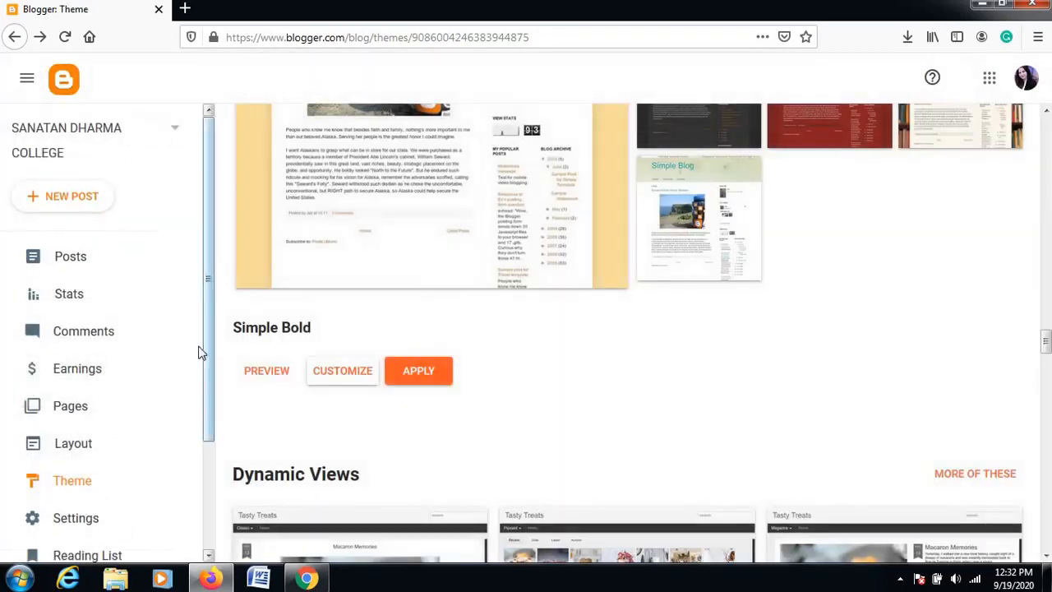
Open the blog settings and examine the sections from Basic, Privacy and Publishing through Posts, Email, Meta tags and Manage Blog.
scroll(197, 420, down, 3)
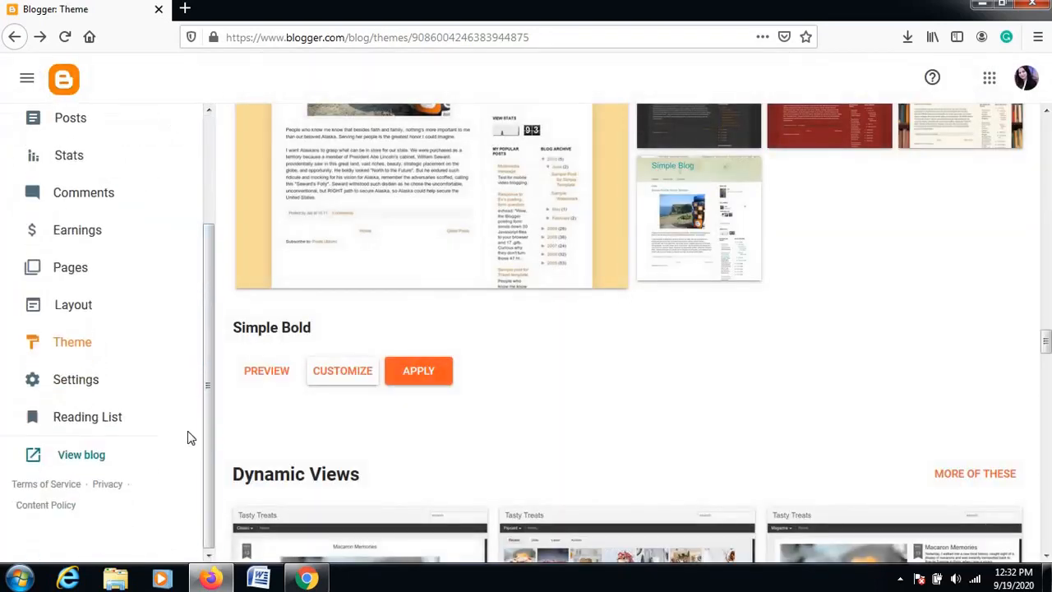
click(82, 382)
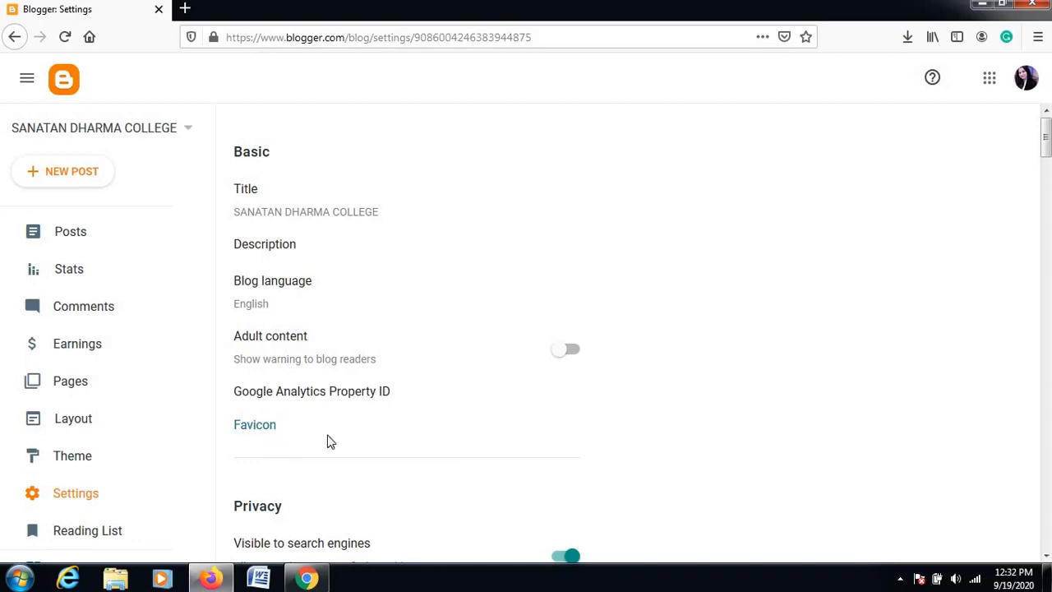
scroll(328, 439, down, 3)
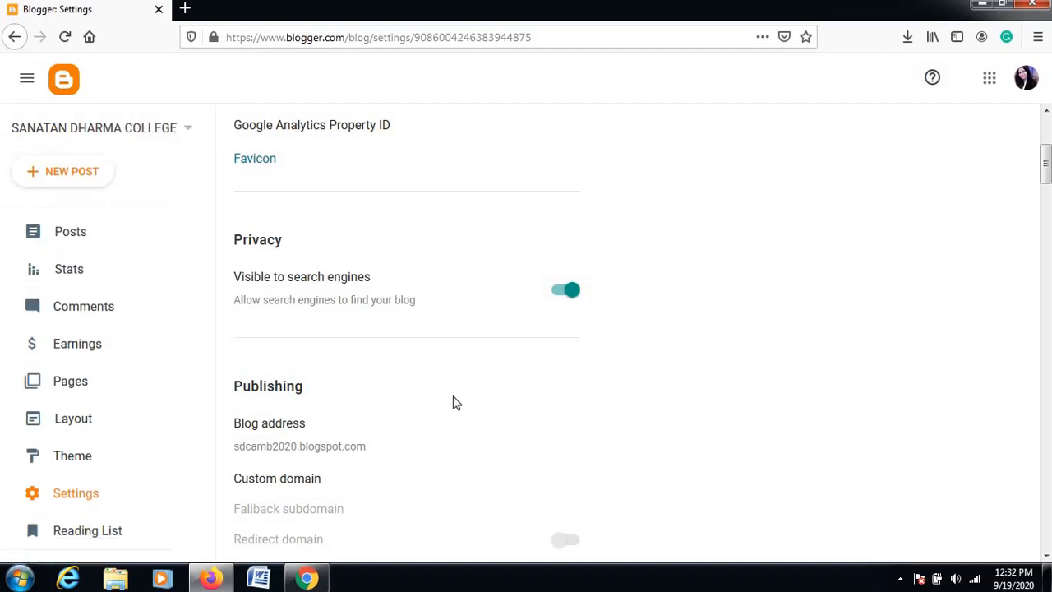
scroll(453, 403, down, 10)
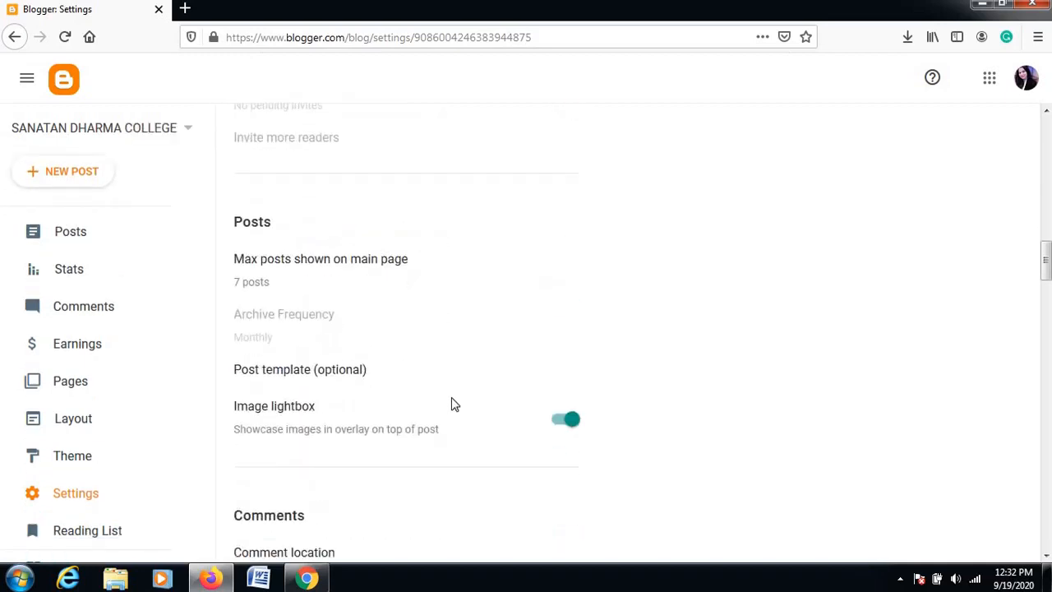
scroll(454, 402, down, 10)
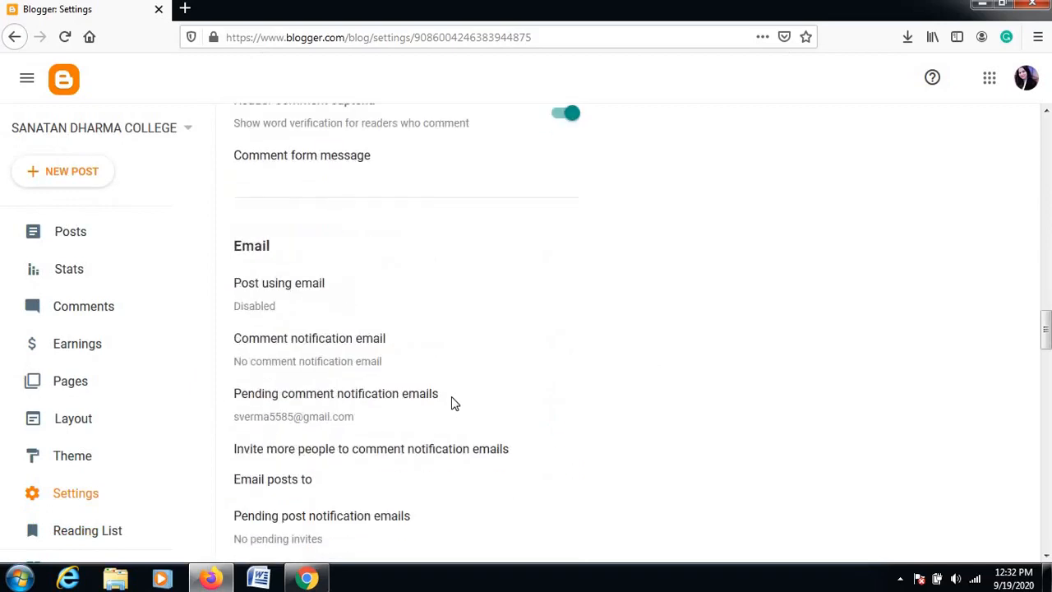
scroll(454, 403, down, 5)
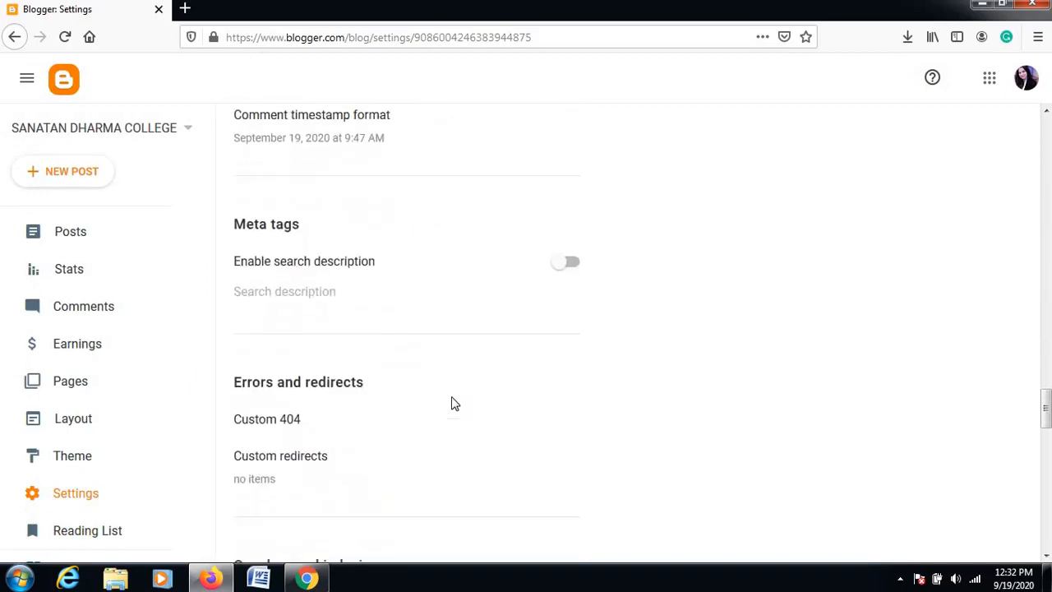
scroll(453, 402, down, 5)
scroll(454, 402, down, 5)
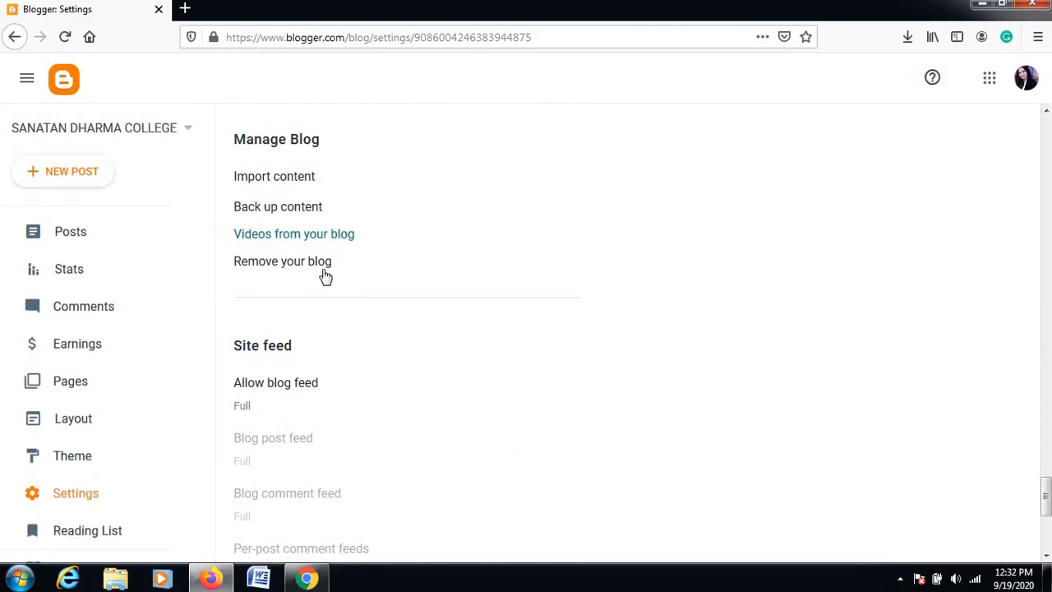
Remove the SANATAN DHARMA COLLEGE blog through the Manage Blog settings, and permanently delete it.
click(272, 263)
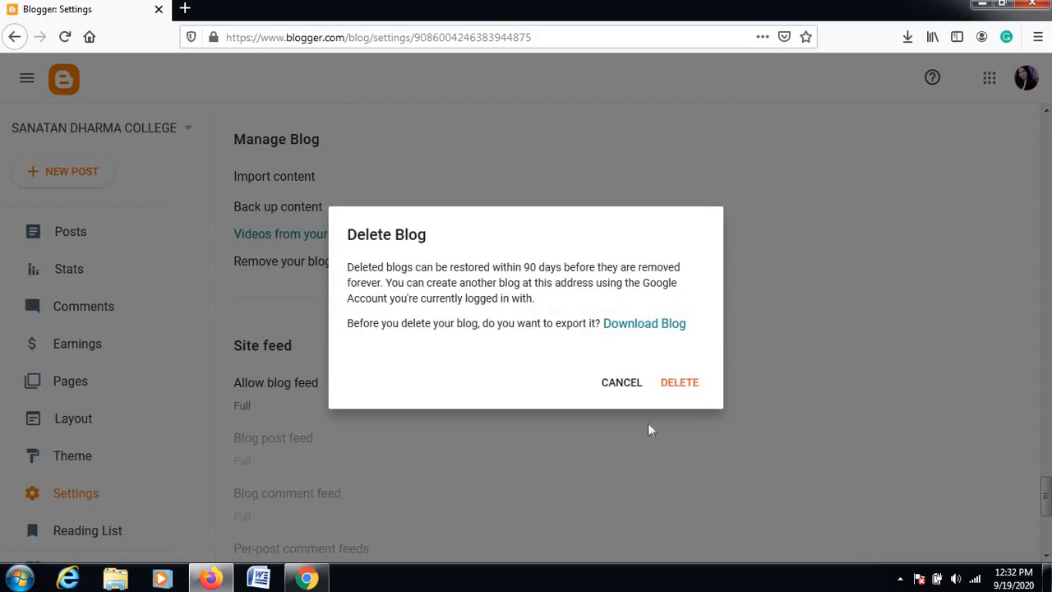
click(688, 387)
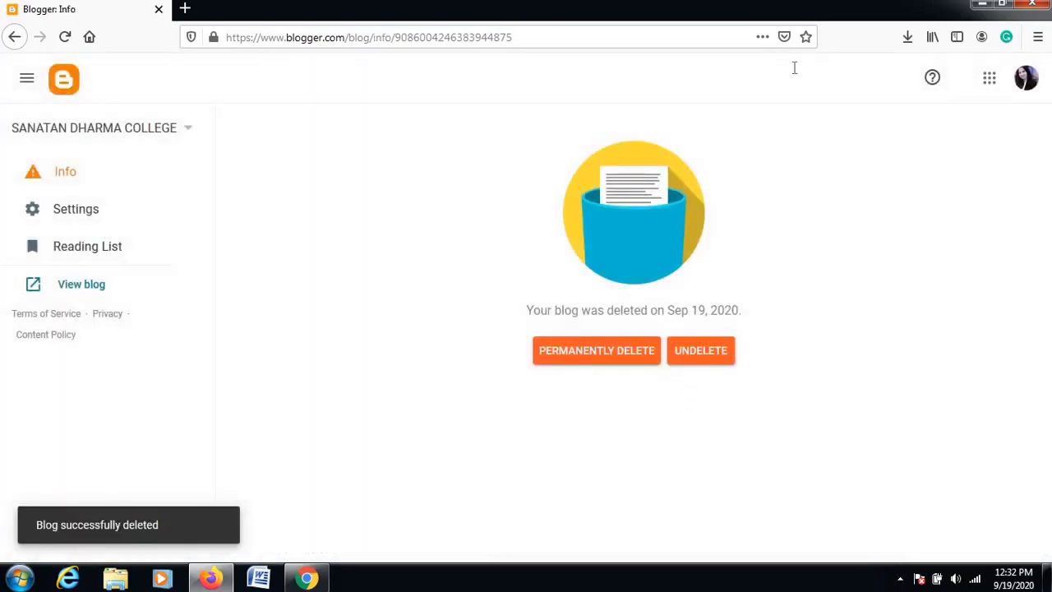
click(621, 365)
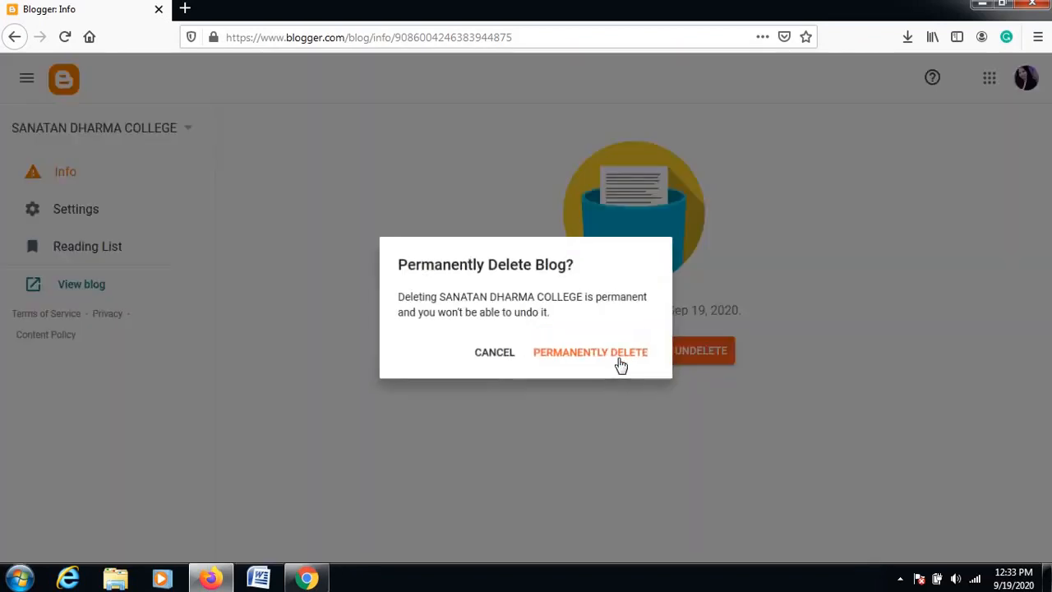
click(620, 359)
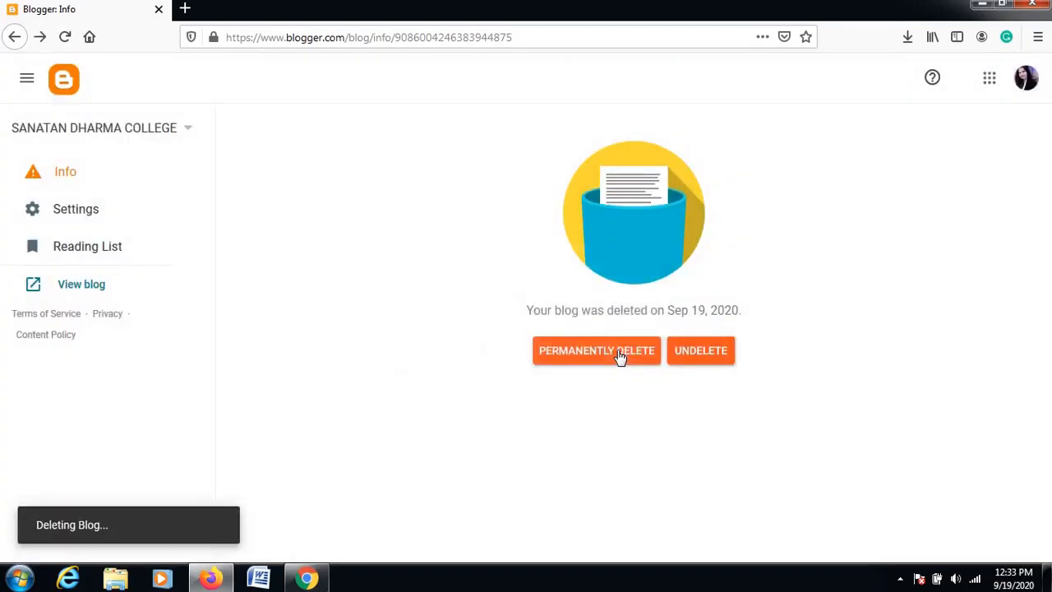